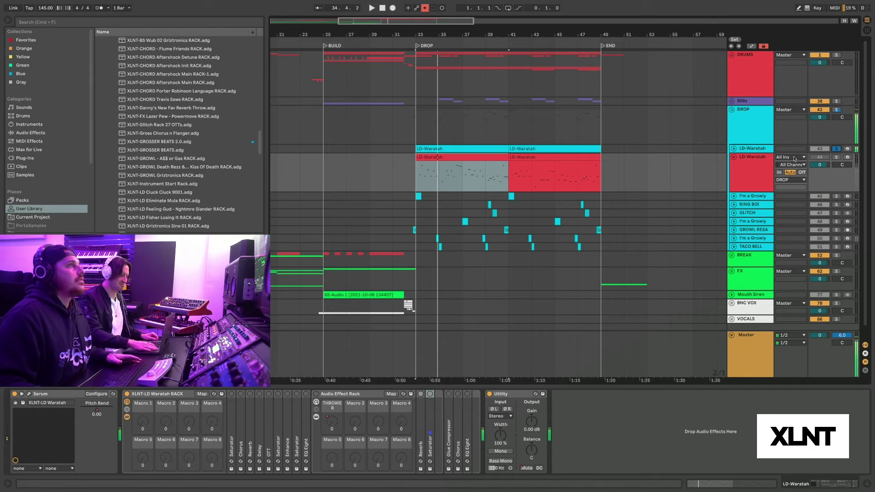
Step: Solo the red LD-Waratah track in the DROP group and select its first clip
key(space)
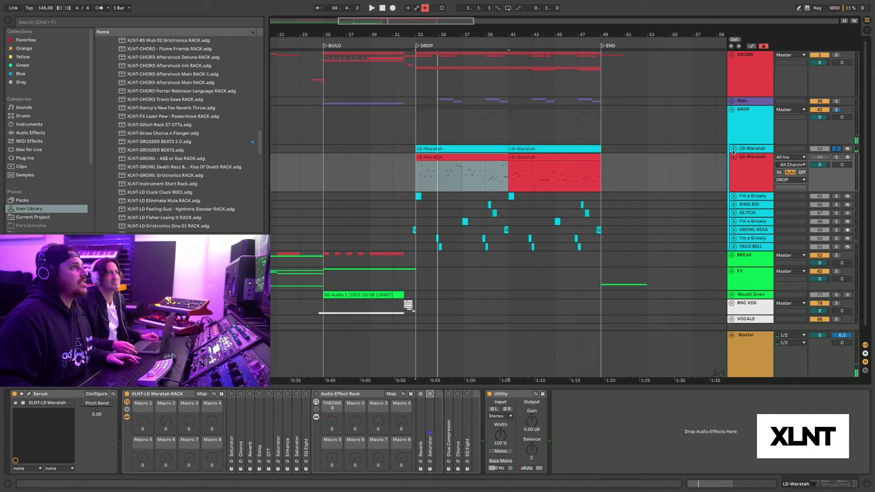
key(z)
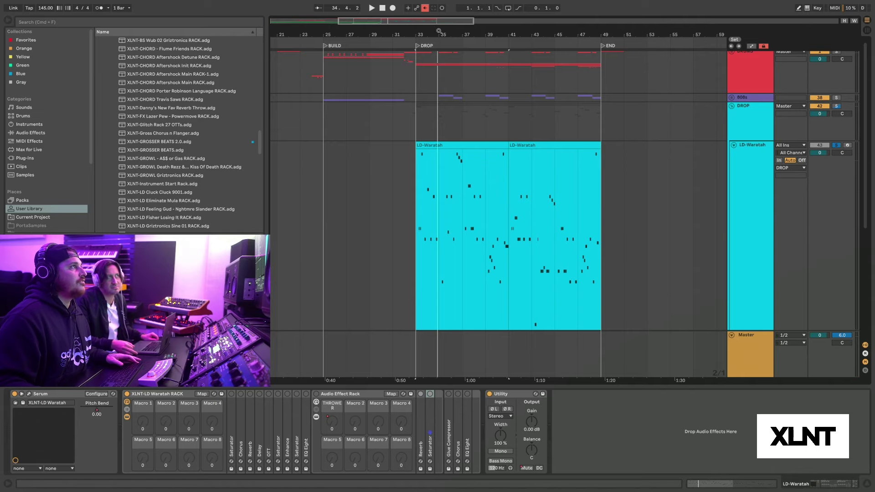
key(plus)
scroll(609, 179, down, 5)
scroll(739, 240, down, 1)
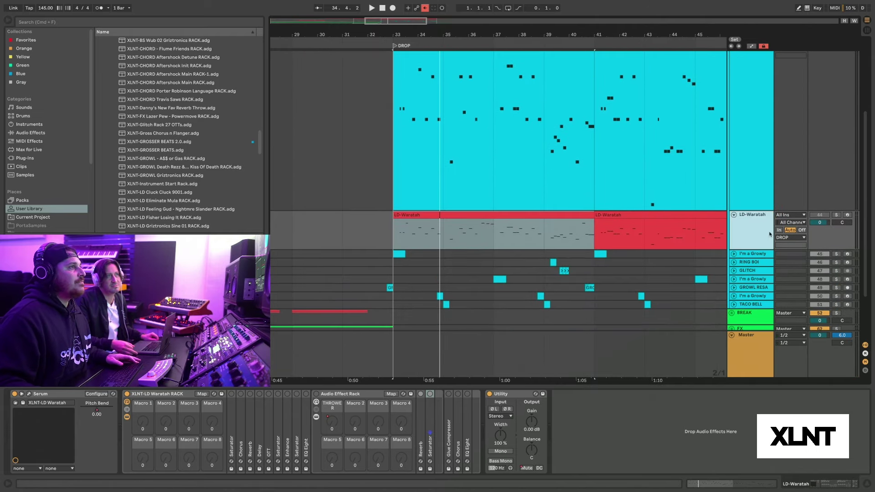
click(836, 215)
click(416, 217)
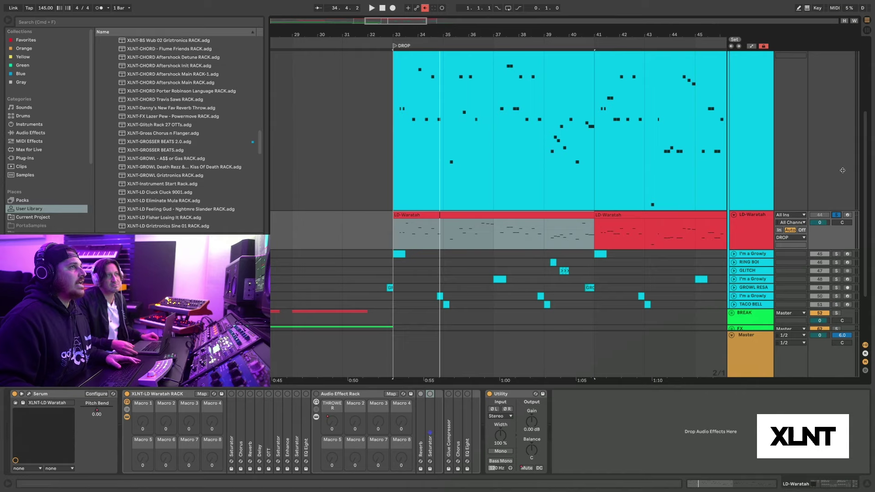
Step: Activate the red LD-Waratah track and play it back from the start of the DROP section
key(z)
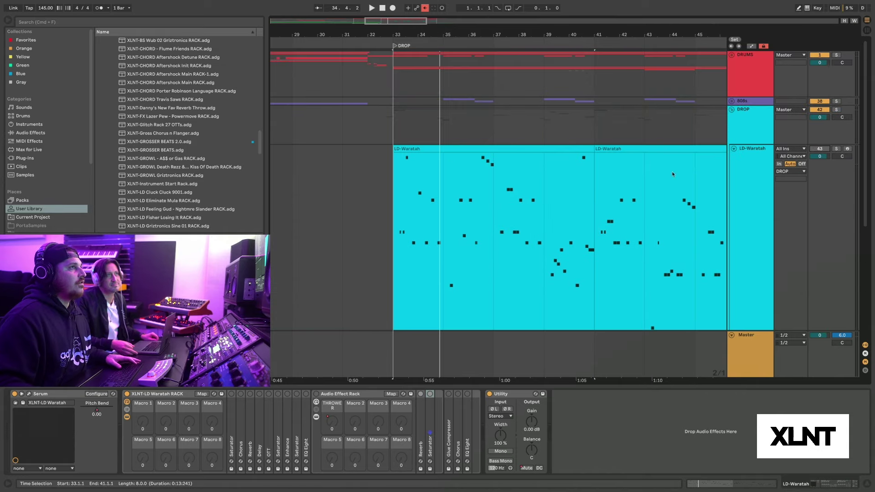
scroll(579, 178, down, 4)
key(space)
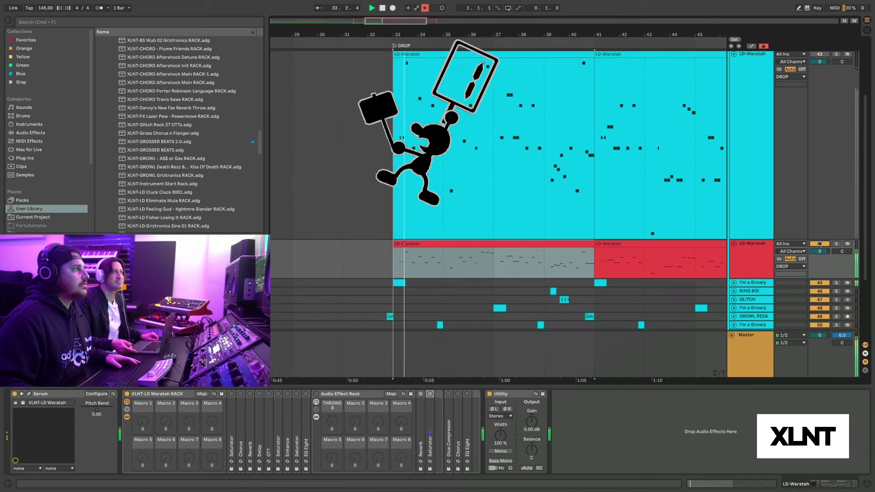
click(820, 244)
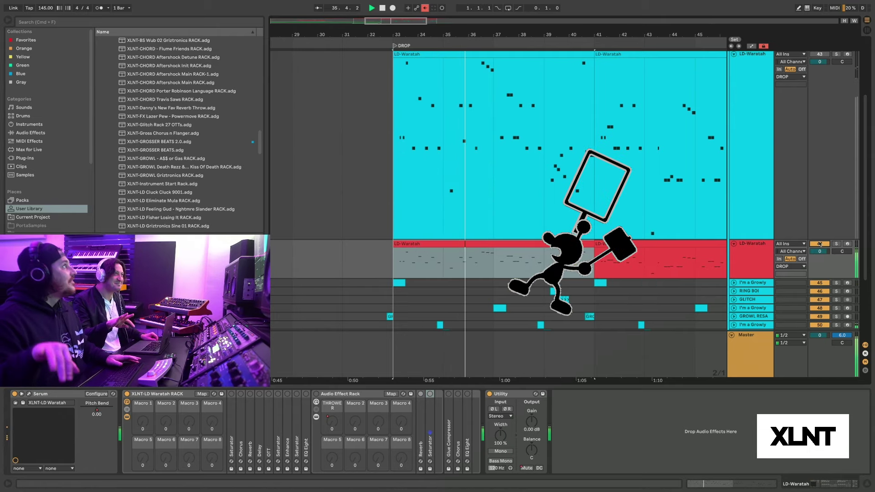
key(space)
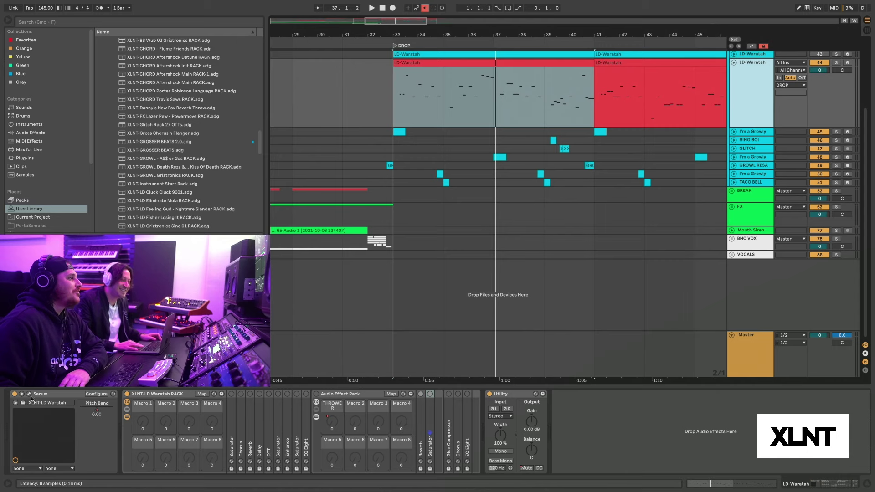
click(28, 394)
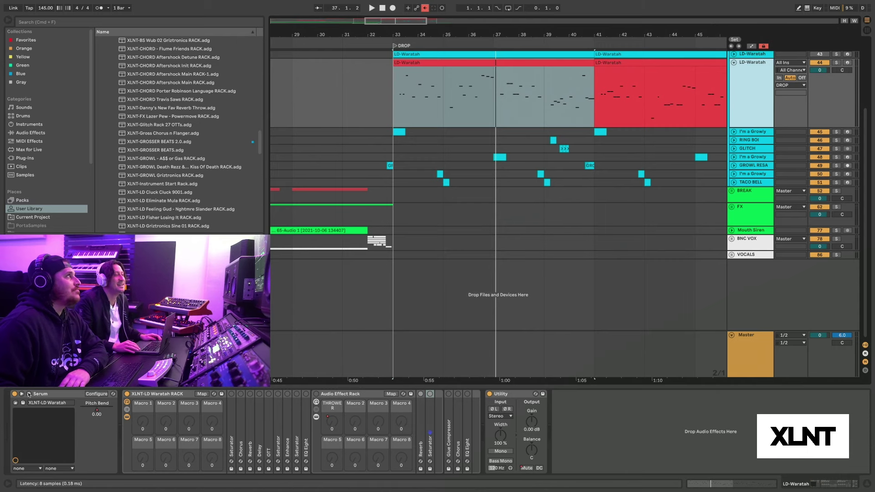
click(510, 84)
drag(509, 85, 544, 93)
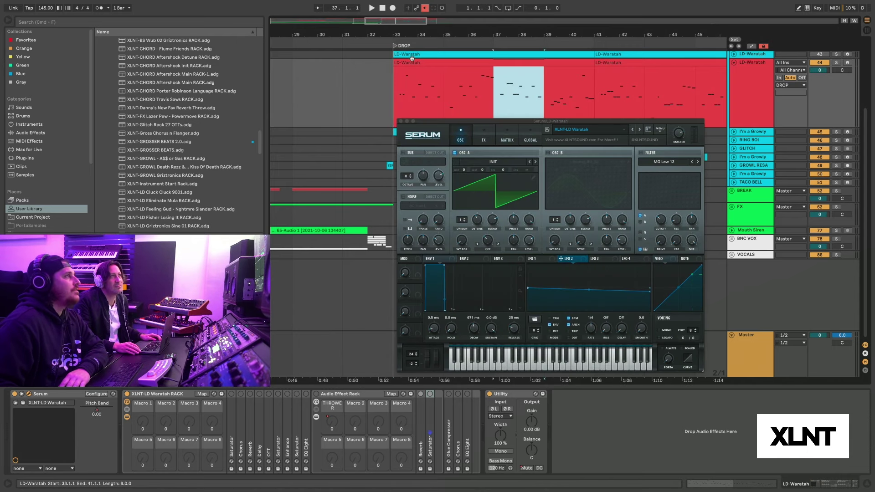
click(548, 105)
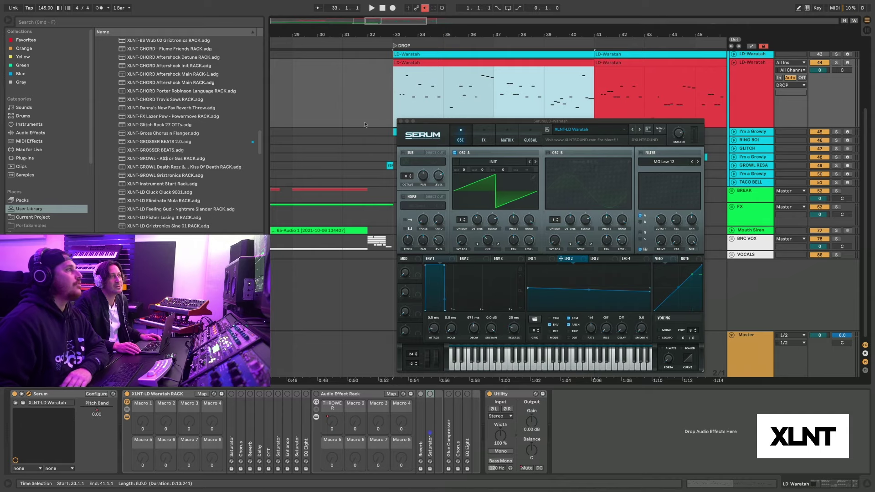
click(400, 122)
Step: Open the first red LD-Waratah clip, examine its pitch bend envelope and play it back
click(417, 62)
double_click(416, 62)
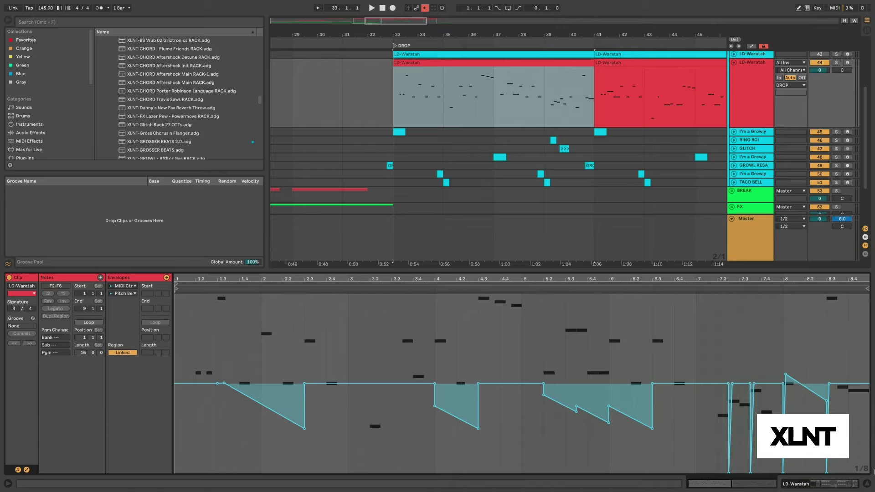
click(411, 92)
key(space)
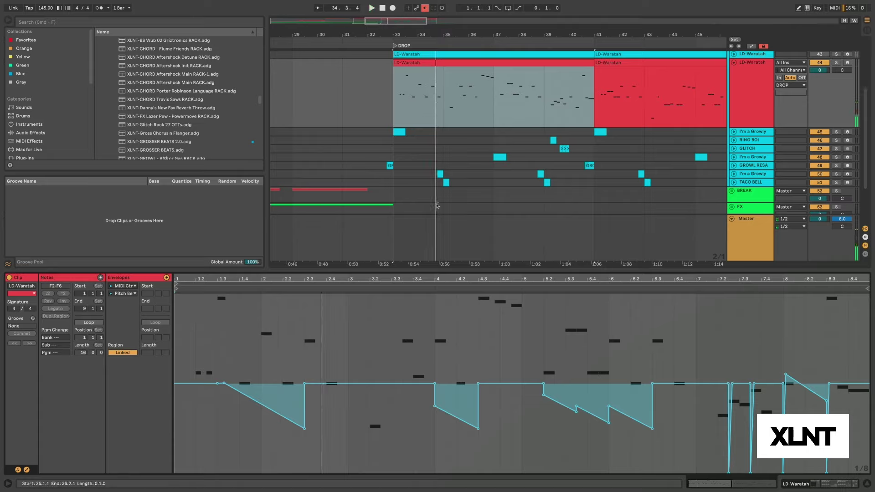
double_click(447, 327)
double_click(447, 328)
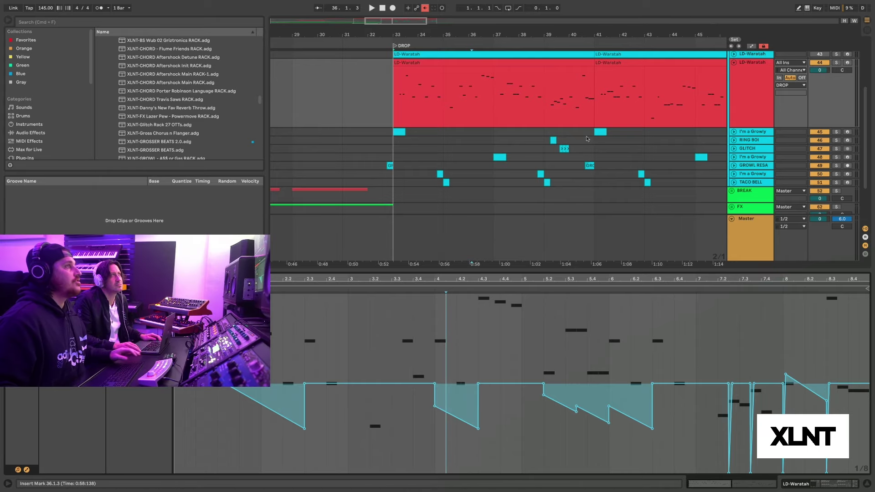
Step: Show the red LD-Waratah track's Serum synth and move its window clear of the track's solo and activator controls
key(shift+Tab)
key(super+alt+p)
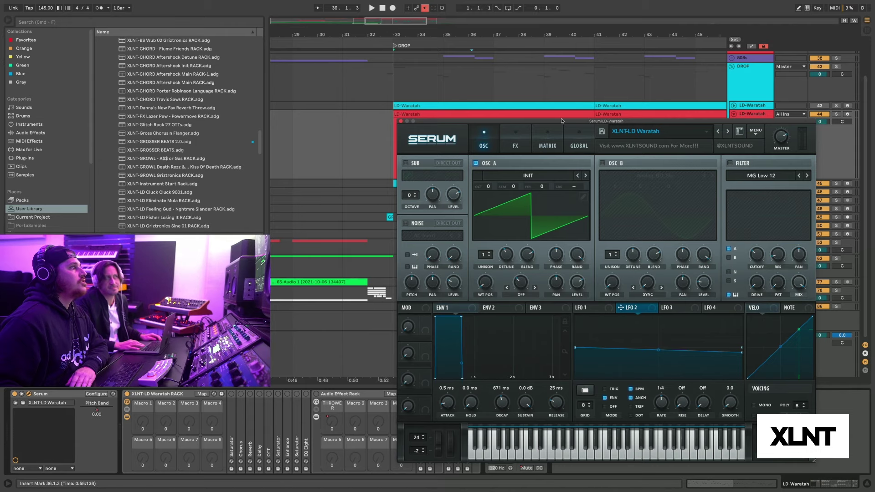
drag(553, 110, 480, 48)
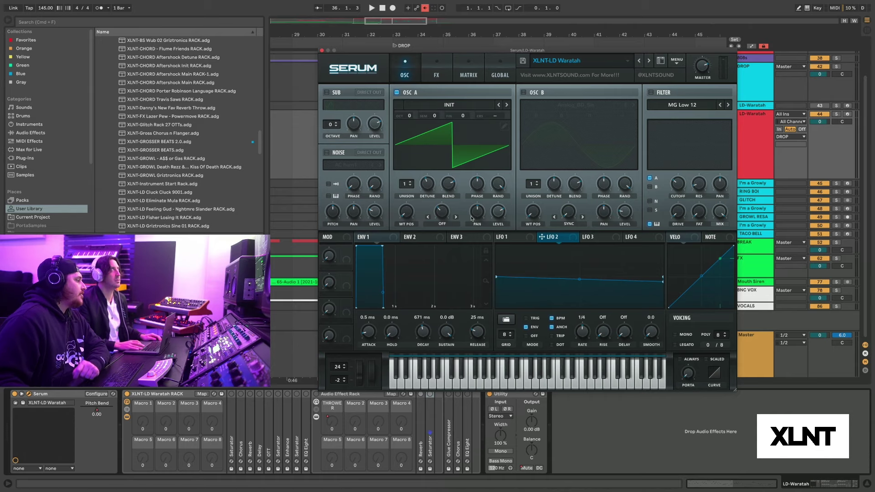
Step: Set Serum's Envelope 1 decay to 253 ms and sustain to -10.9 dB, and play back the lead
click(377, 240)
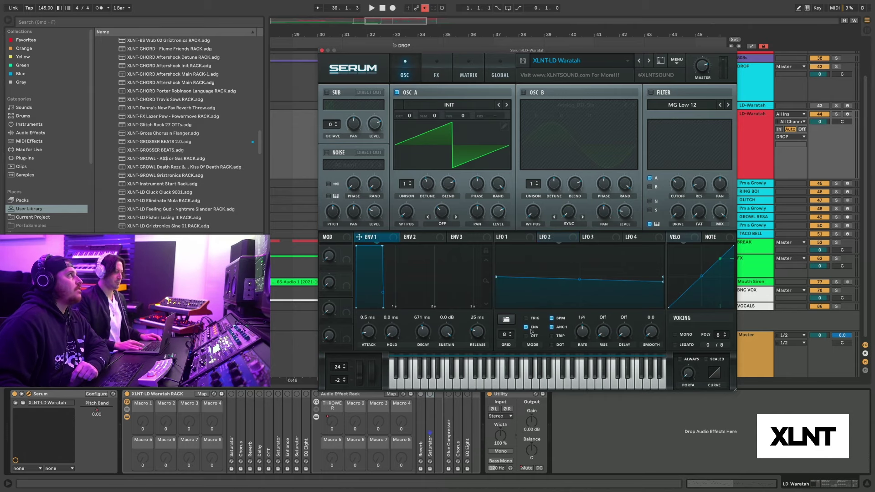
click(425, 334)
drag(427, 334, 426, 353)
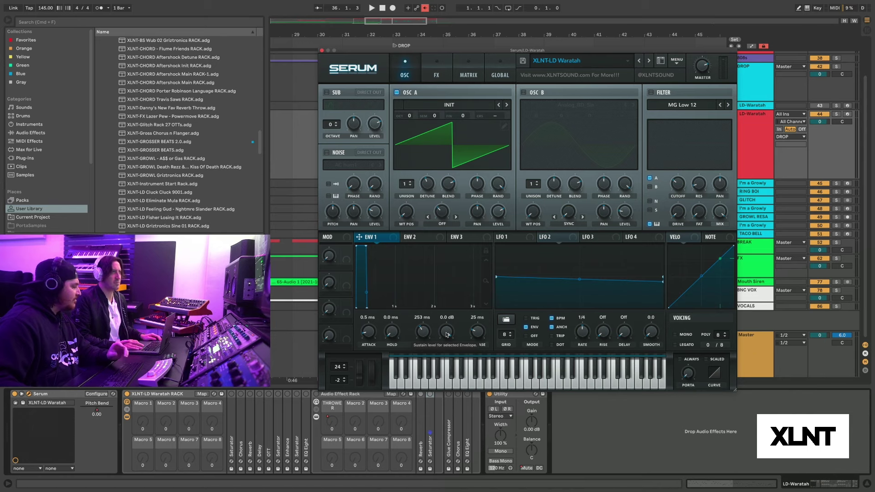
drag(447, 335, 444, 368)
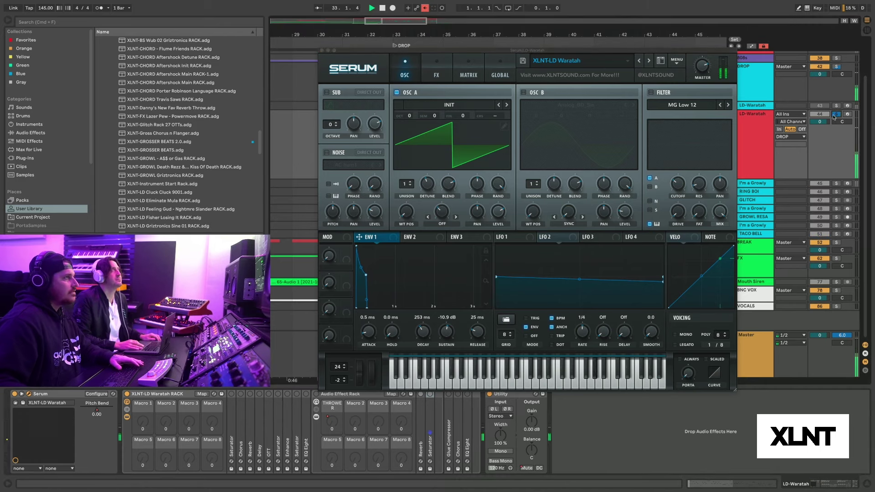
key(space)
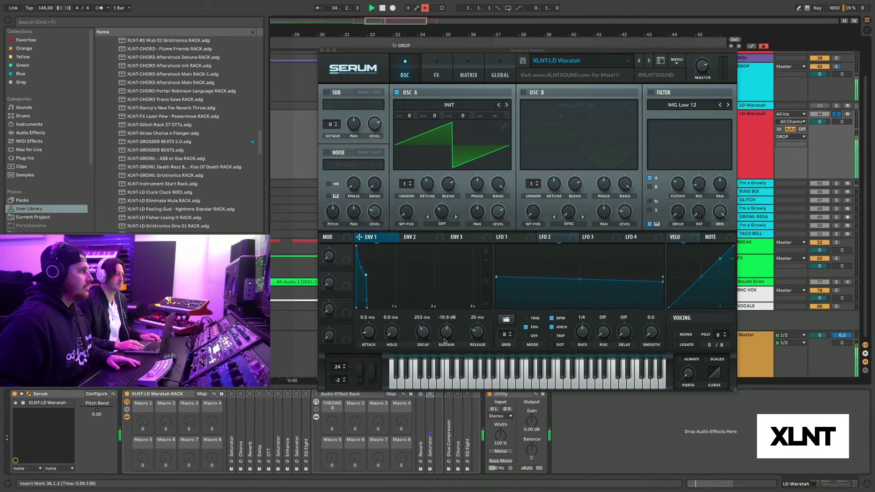
key(space)
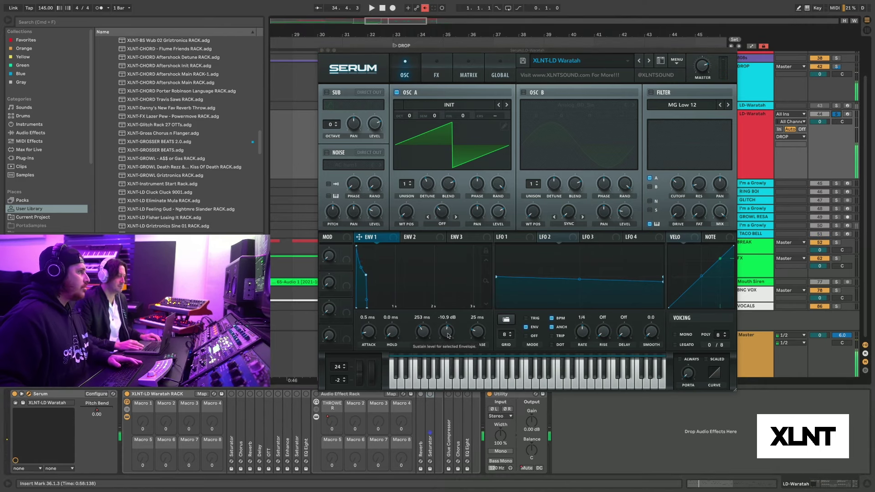
Step: Set Envelope 1's release to 498 ms and listen to the lead with the longer tail
click(478, 333)
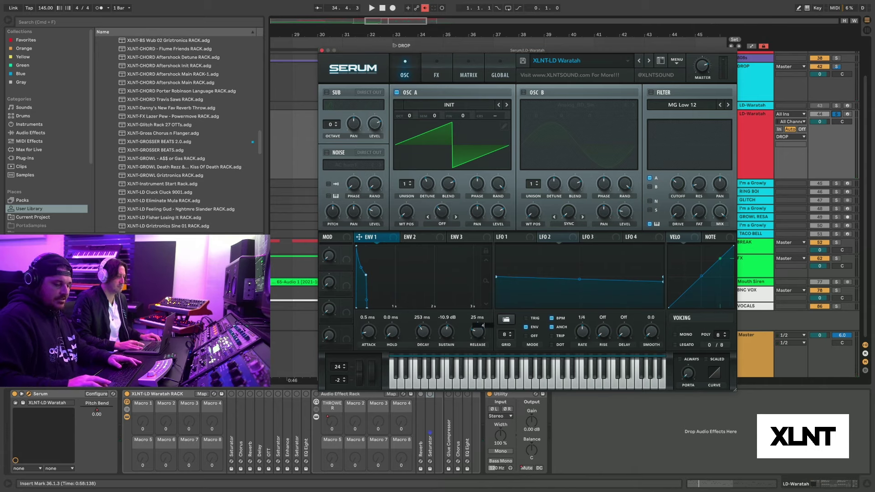
drag(478, 332, 477, 319)
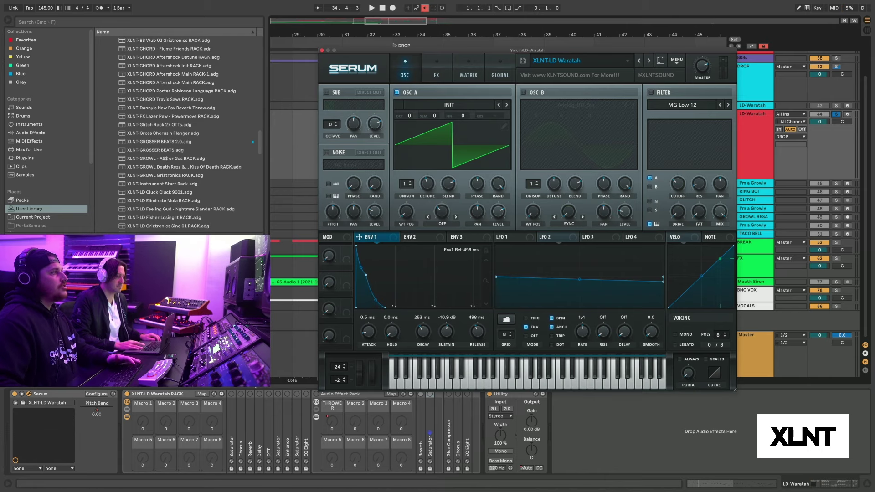
key(space)
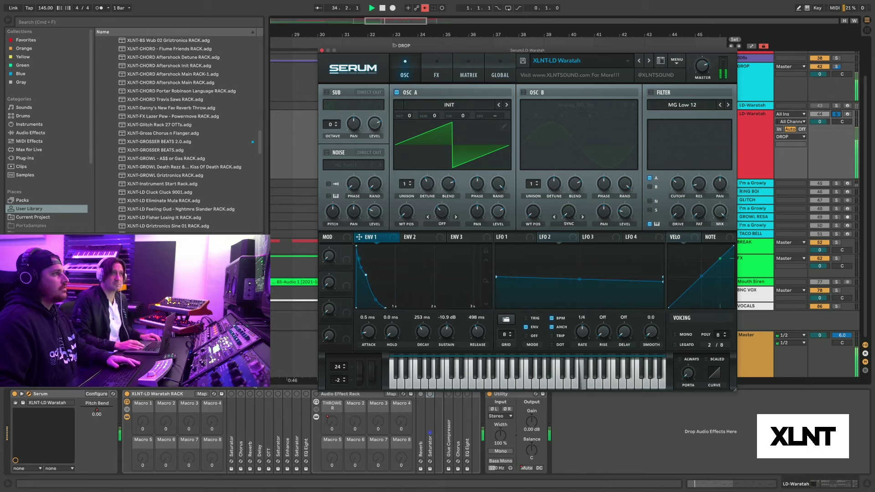
key(space)
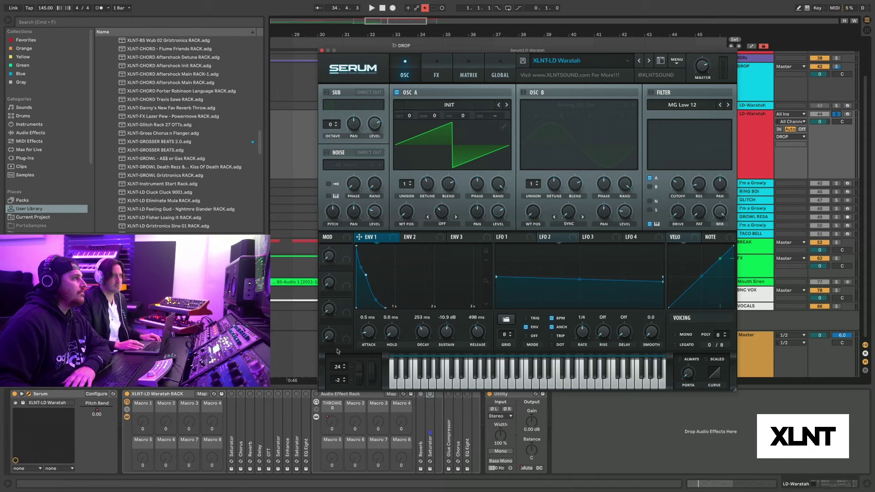
Step: Enable Mono and Legato voicing with portamento set to Always, and audition the lead
click(676, 335)
click(678, 346)
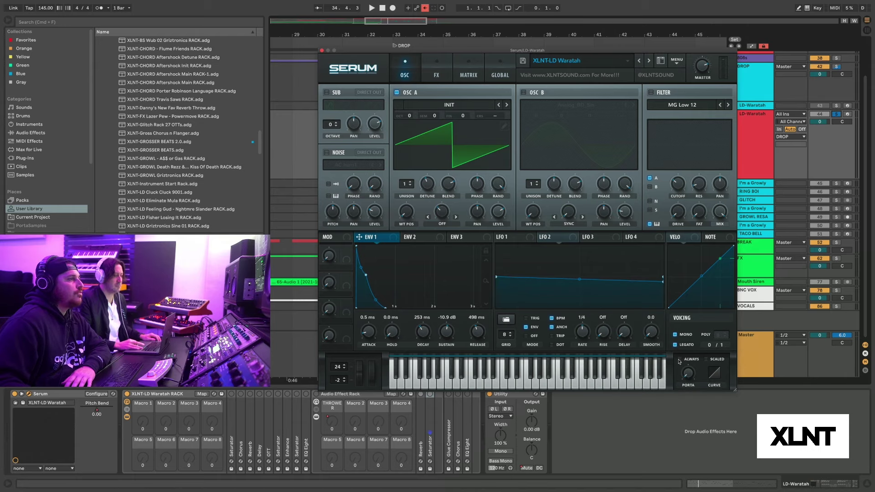
click(680, 360)
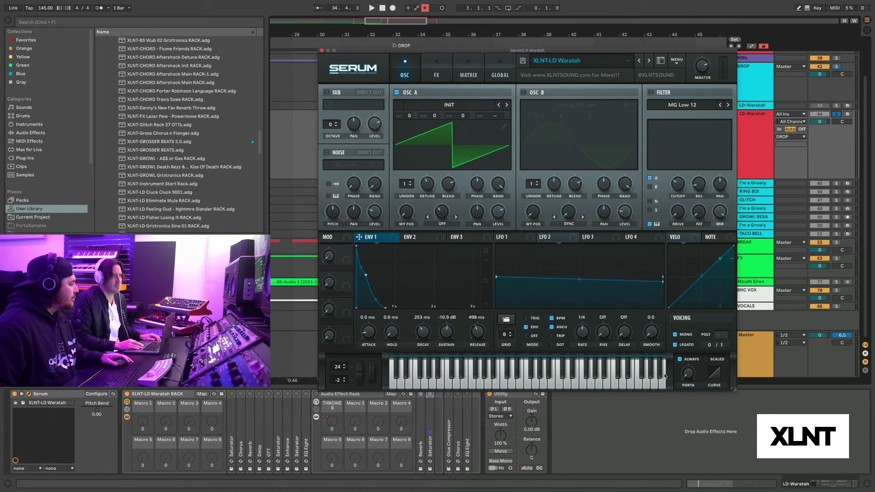
mouse_move(692, 376)
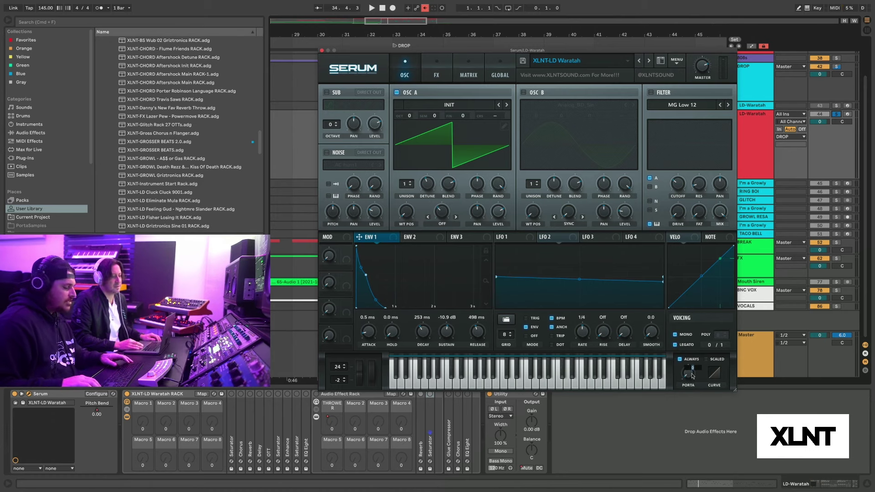
key(space)
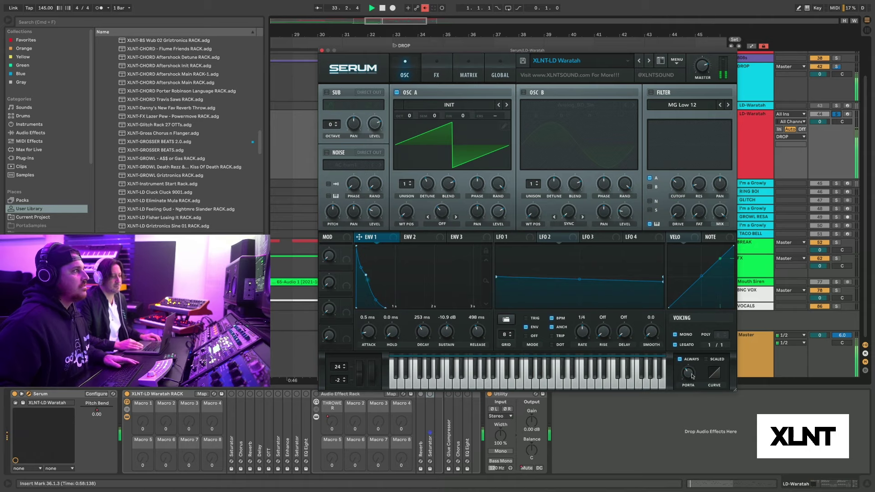
key(space)
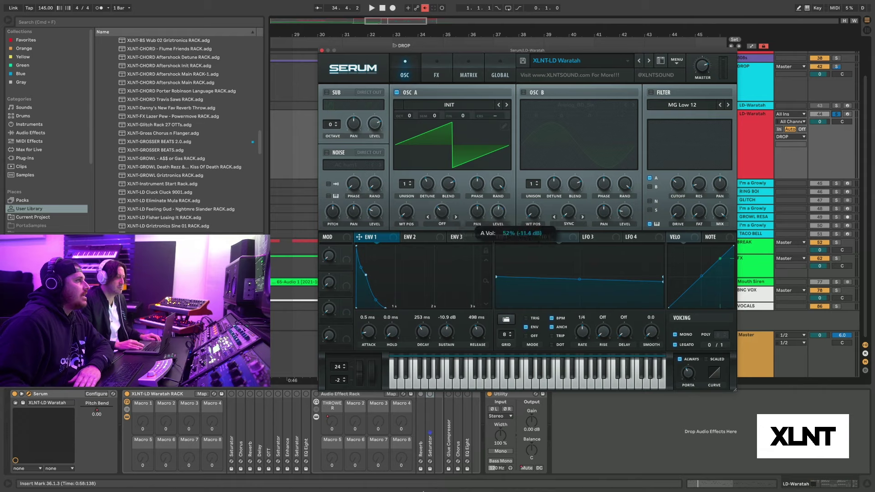
Step: Set Oscillator A's warp mode to FM (from B) and assign Envelope 1 to modulate both its level and its warp
drag(418, 235, 498, 213)
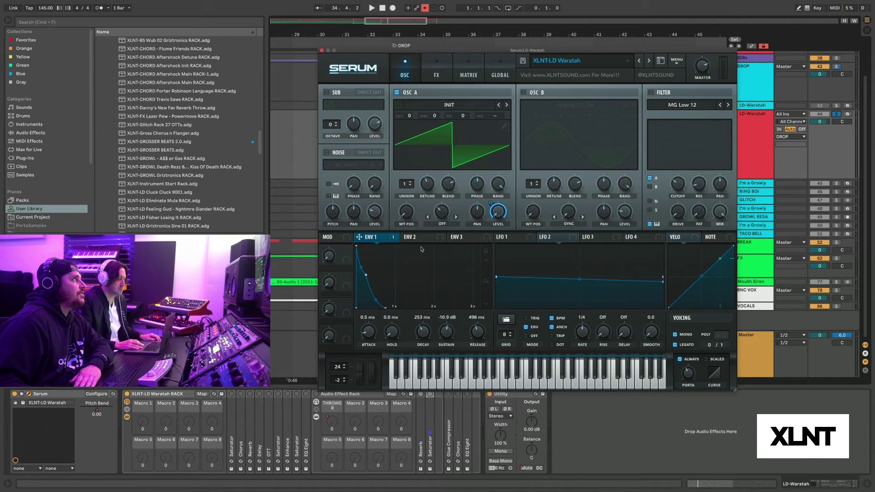
click(438, 224)
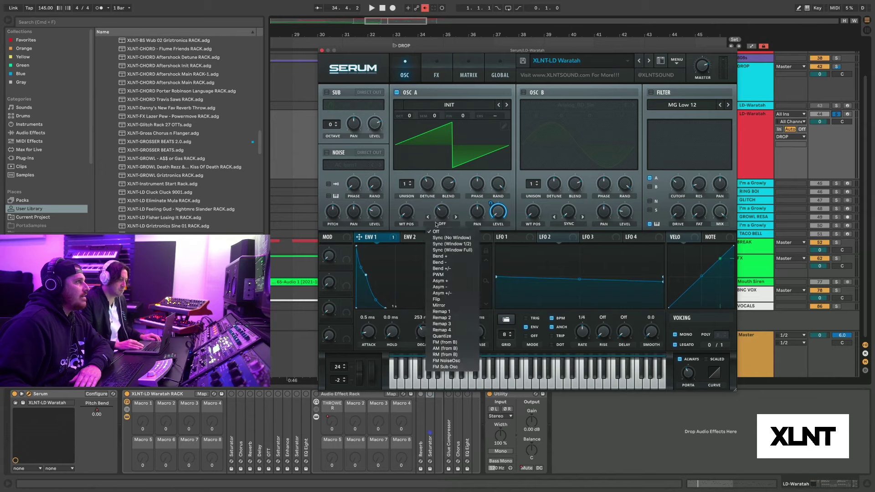
click(436, 342)
mouse_move(441, 215)
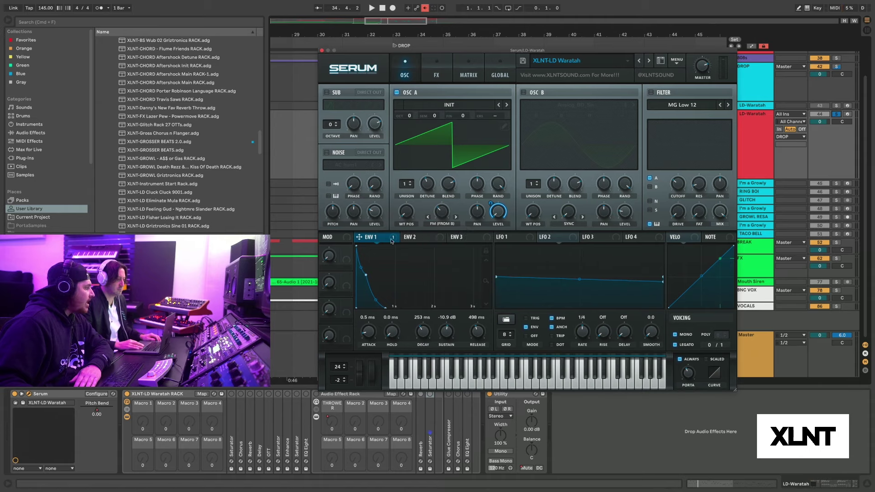
drag(391, 241, 442, 212)
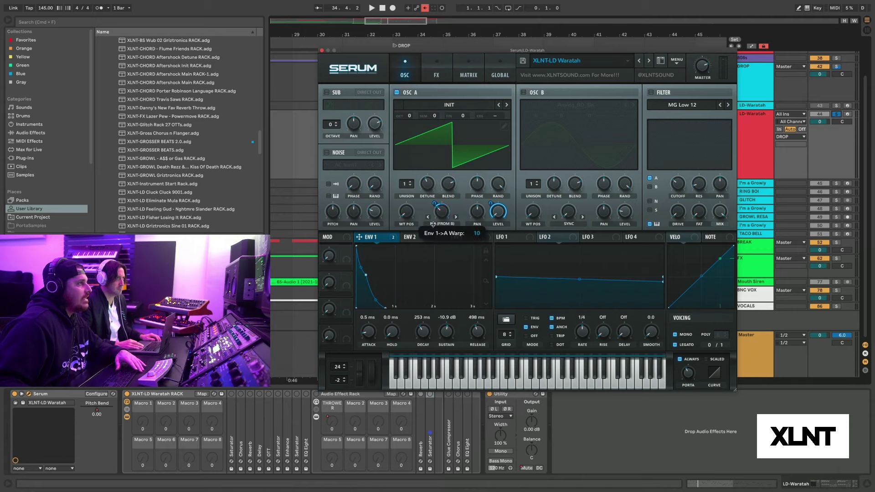
Step: Set Oscillator A to 4 unison voices with a detune of 0.18, and audition the thickened lead
drag(404, 186, 405, 165)
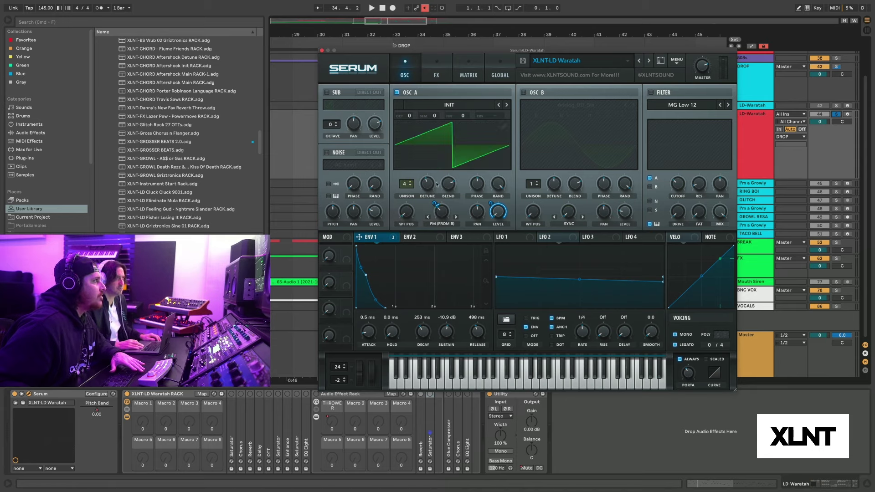
drag(430, 187, 431, 187)
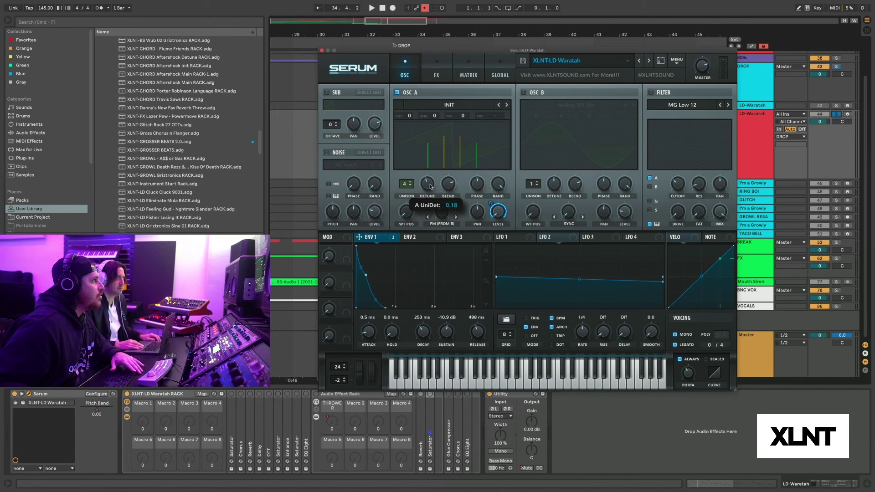
click(447, 187)
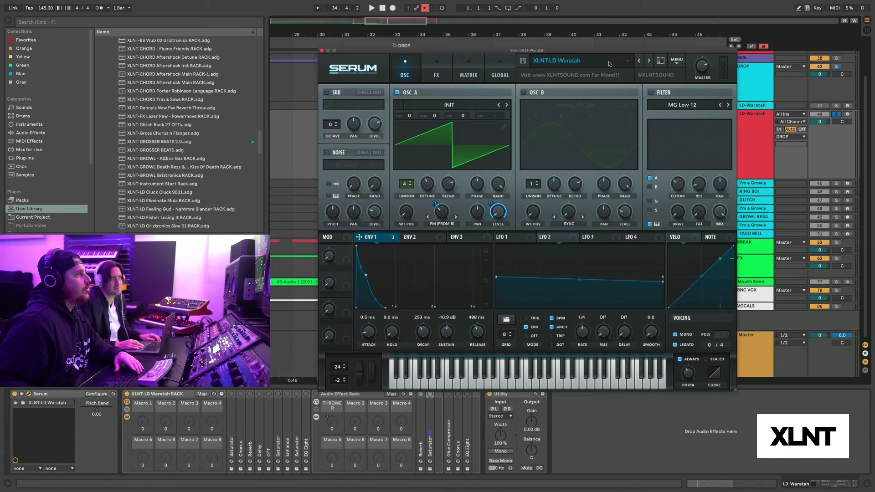
key(space)
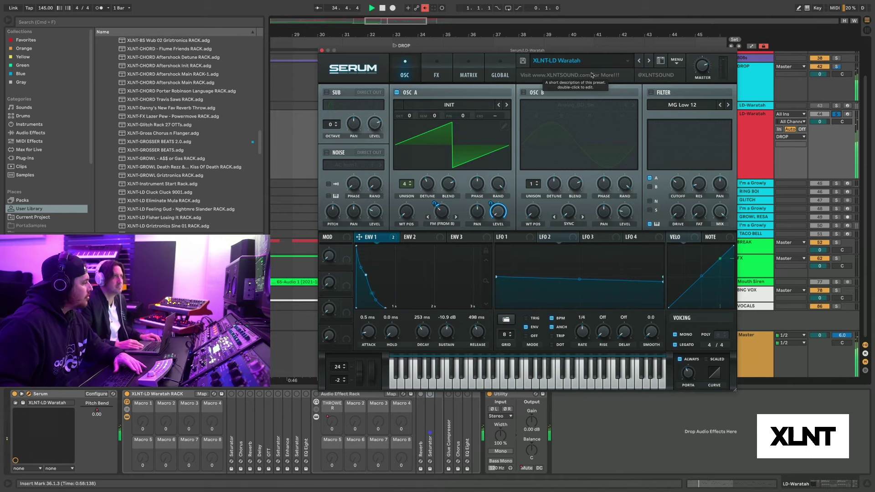
key(space)
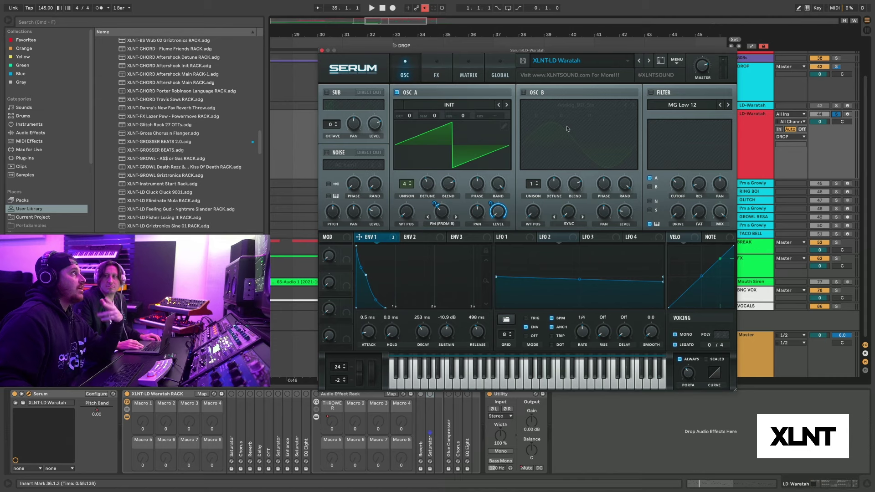
Step: Turn on Oscillator B with the Analog_BD_Sin wavetable, assign Envelope 1 to its fine tuning, and play back the lead
click(524, 93)
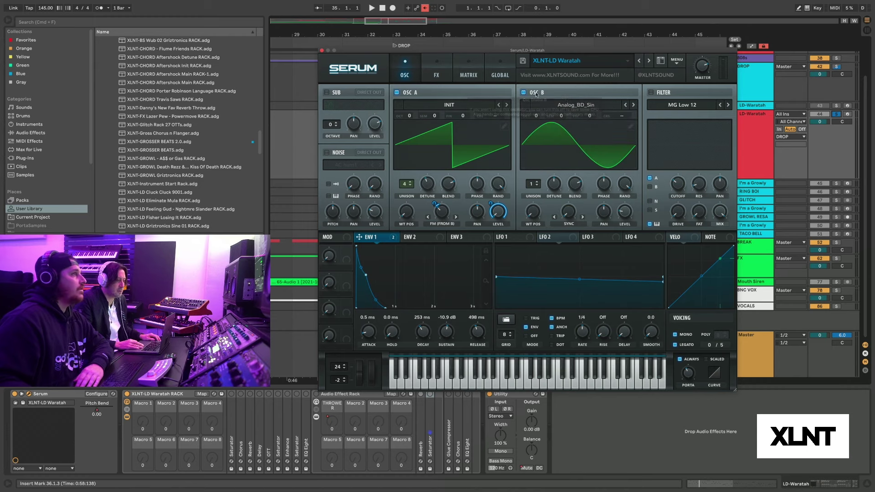
click(561, 106)
click(557, 91)
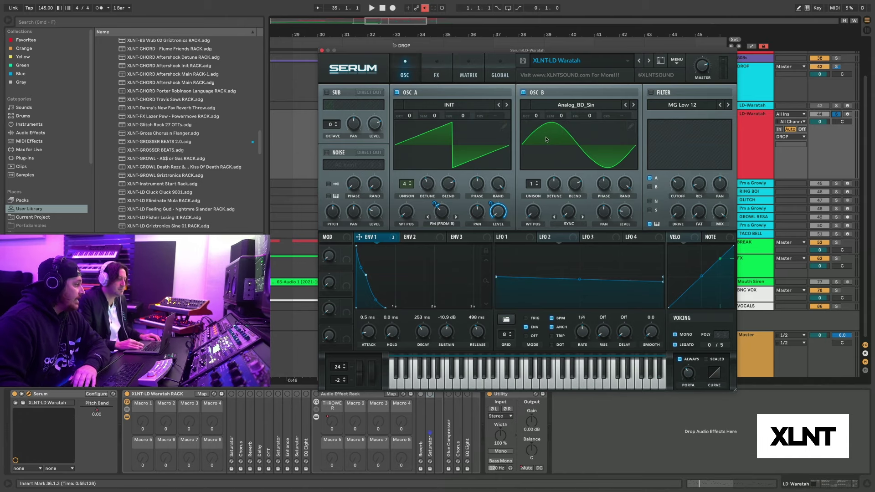
click(529, 238)
click(385, 238)
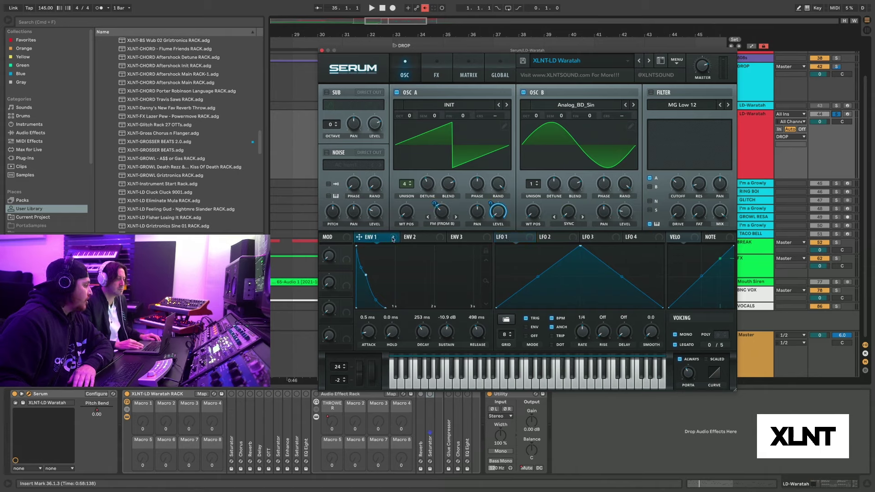
drag(393, 239, 591, 119)
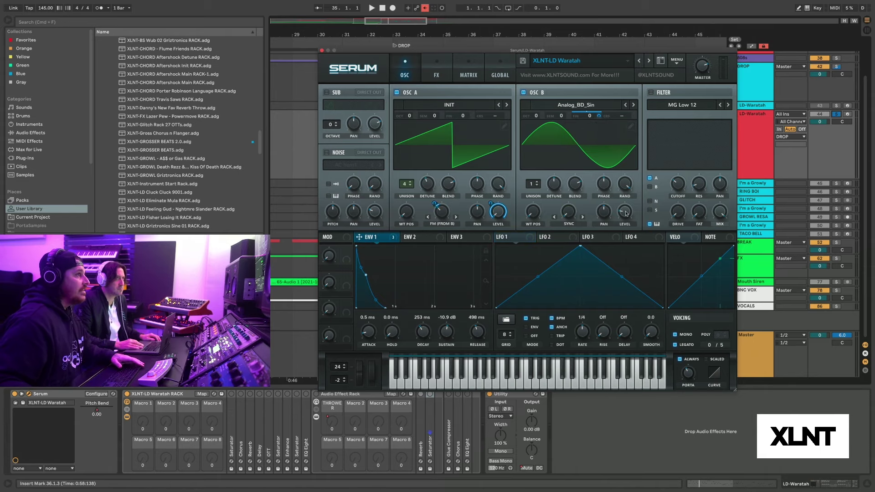
mouse_move(627, 214)
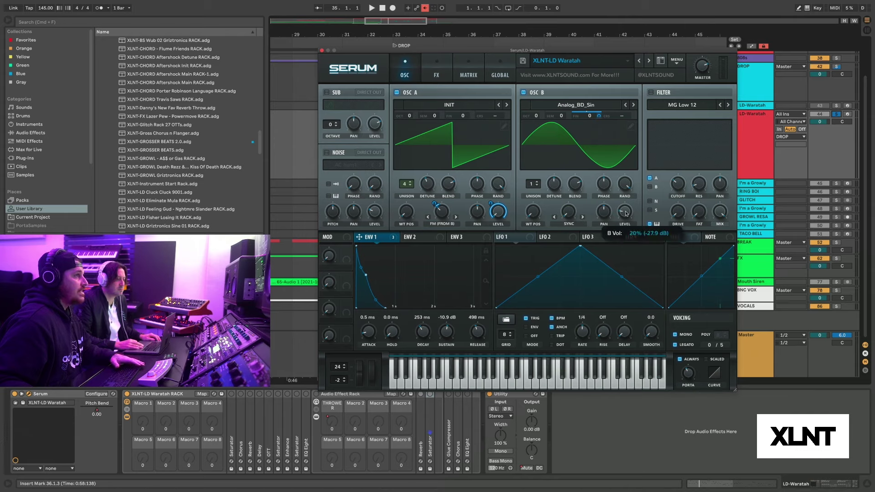
key(space)
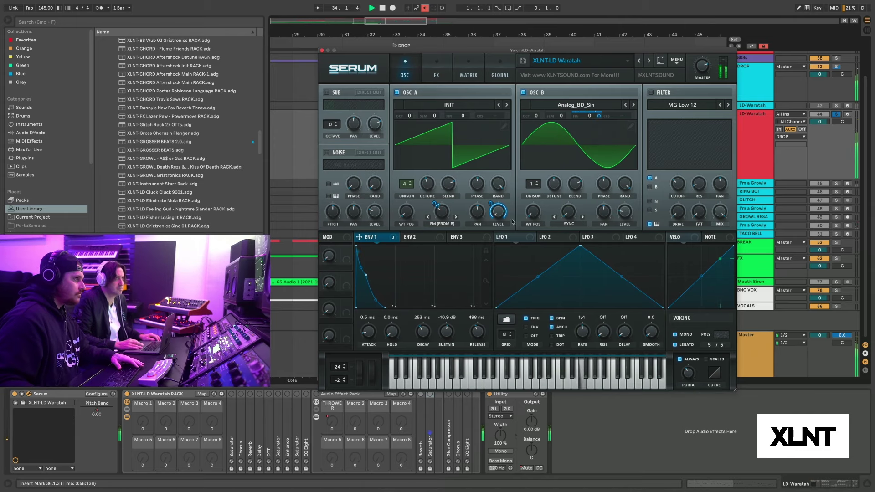
key(space)
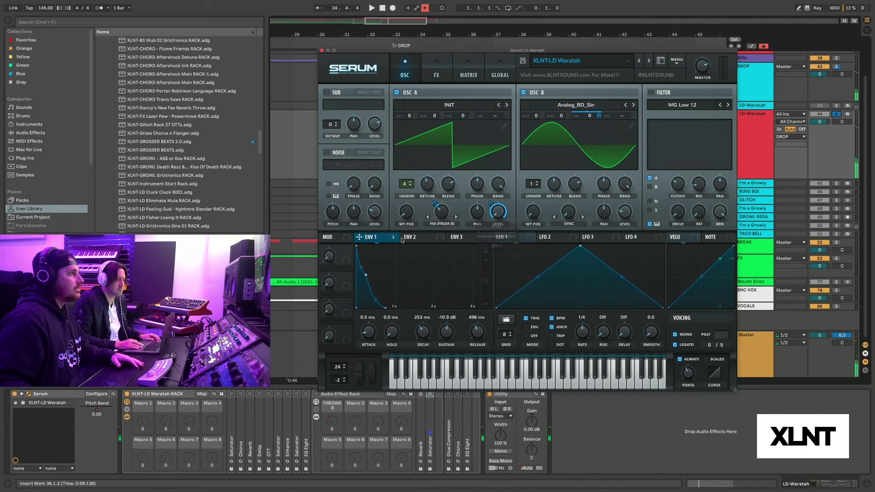
Step: Assign Envelope 1 to Oscillator B's wavetable position and Sync warp amount, and audition the lead
drag(359, 237, 534, 212)
click(567, 224)
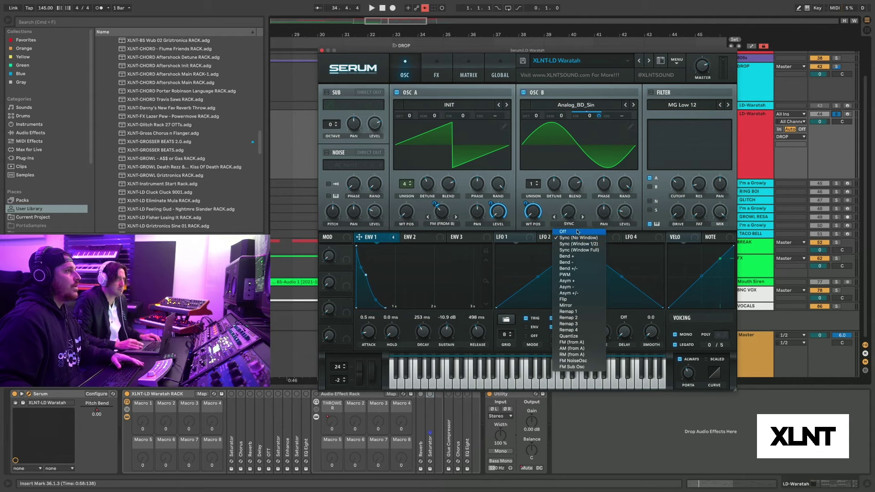
click(429, 250)
drag(389, 239, 566, 211)
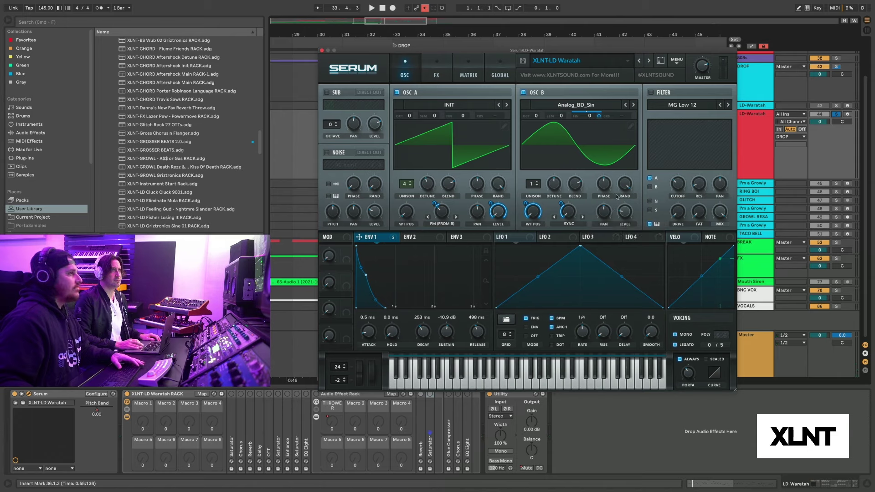
key(space)
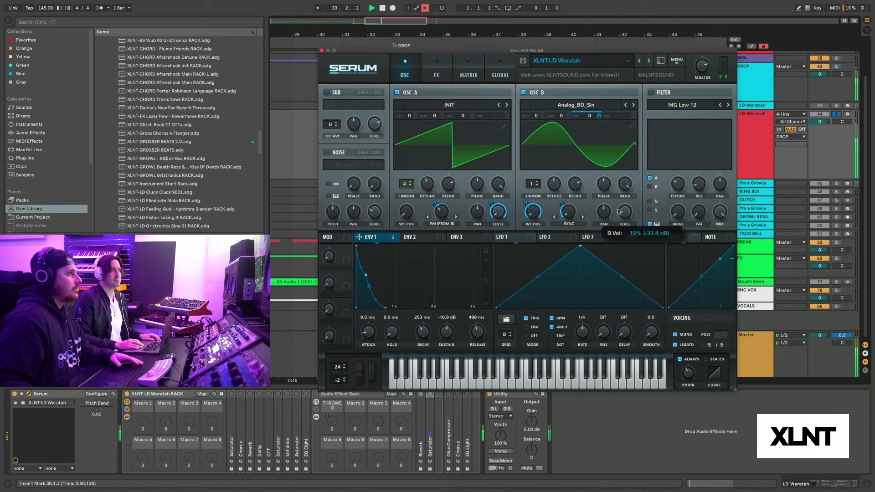
key(space)
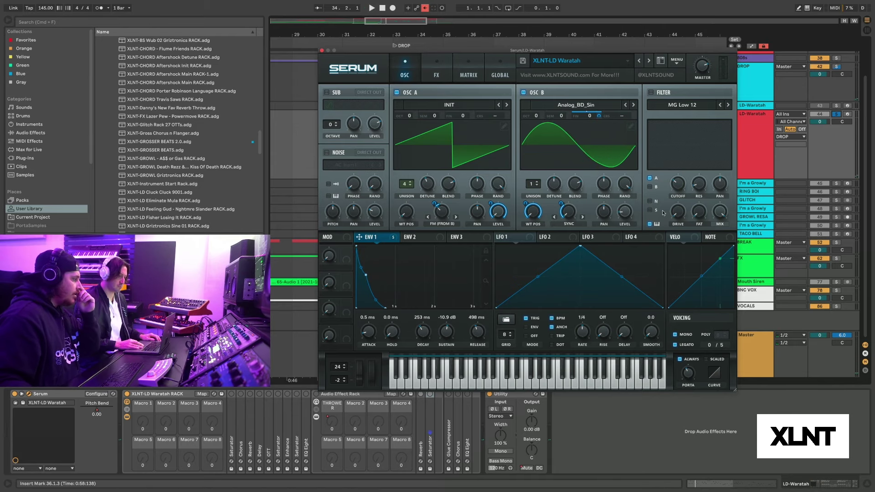
Step: Enable the MG Low 12 filter, assign Envelope 1 to its cutoff, and listen to the filtered lead
click(651, 93)
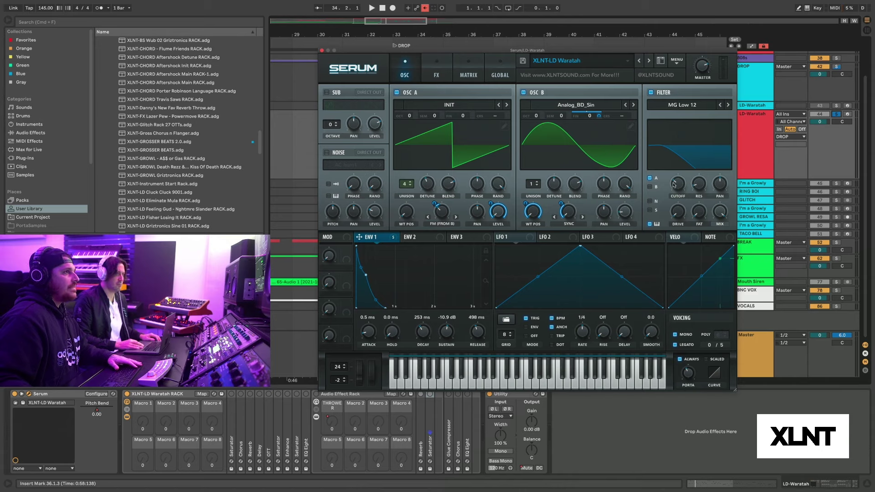
mouse_move(674, 184)
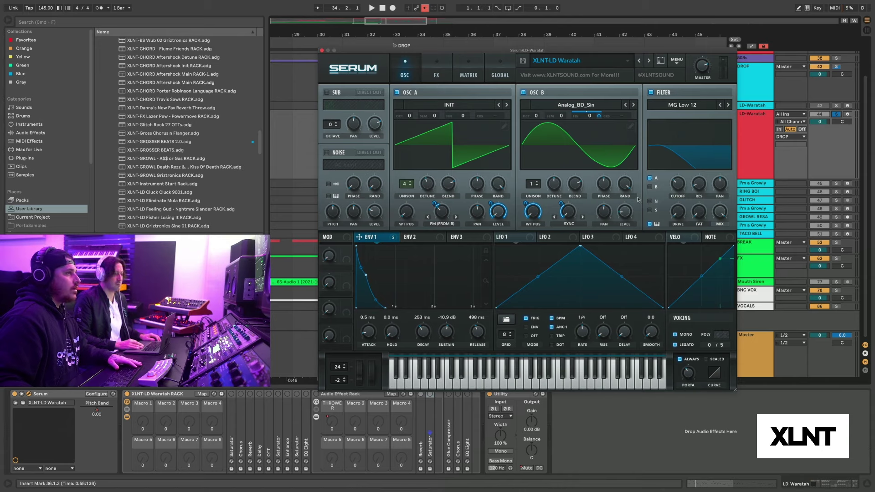
drag(392, 238, 672, 176)
mouse_move(672, 175)
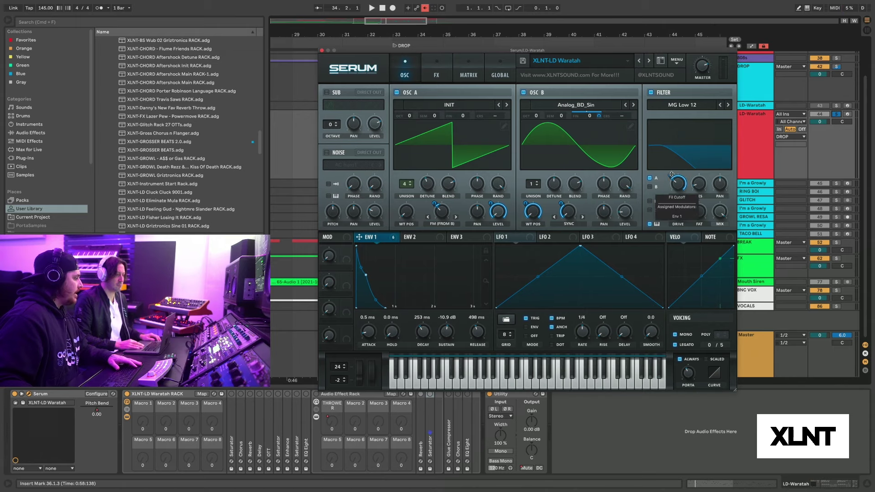
key(space)
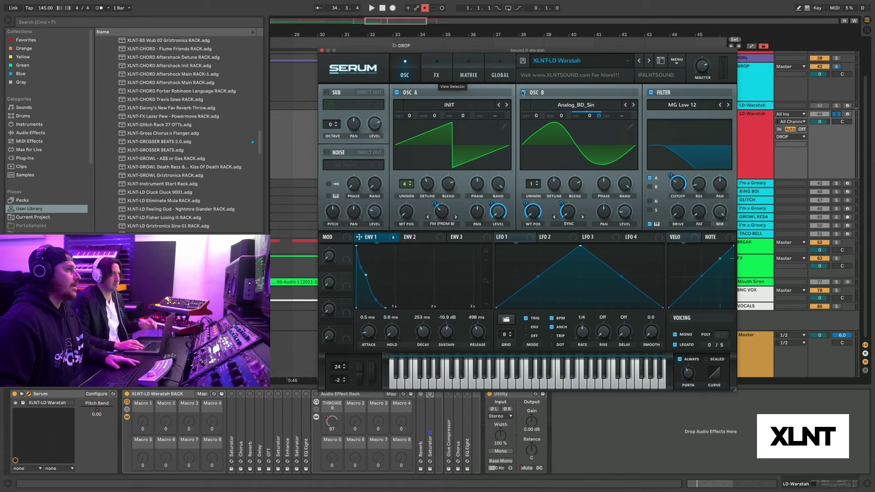
Step: Unsolo the LD-Waratah track and play the drop to hear the lead within the full mix
click(836, 114)
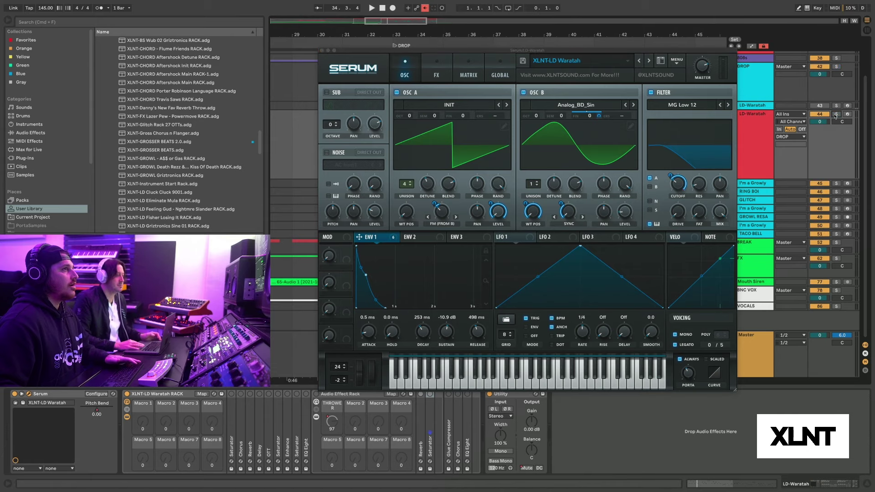
key(space)
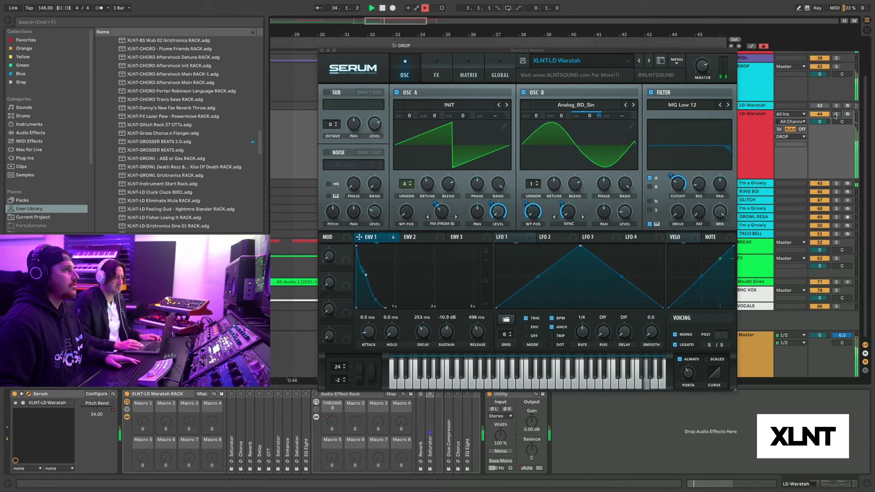
key(space)
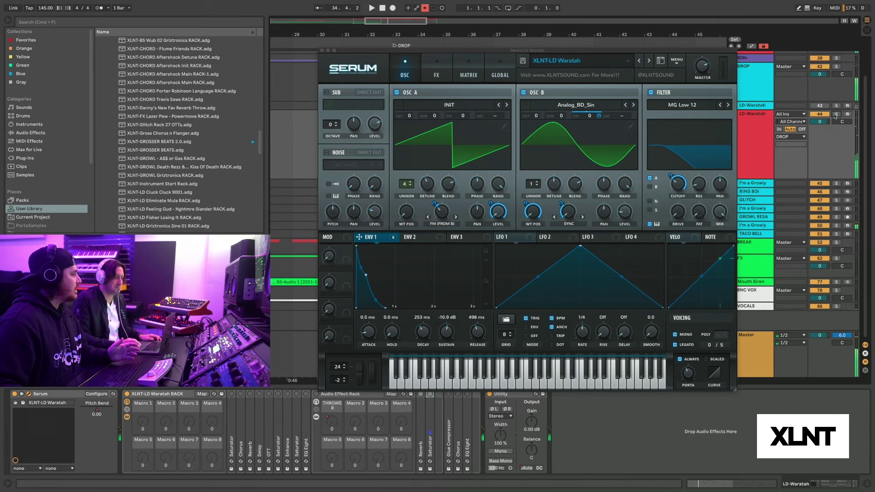
Step: Turn on Serum's Hyper/Dimension effect and solo the LD-Waratah track again to hear the effect on the lead
click(433, 64)
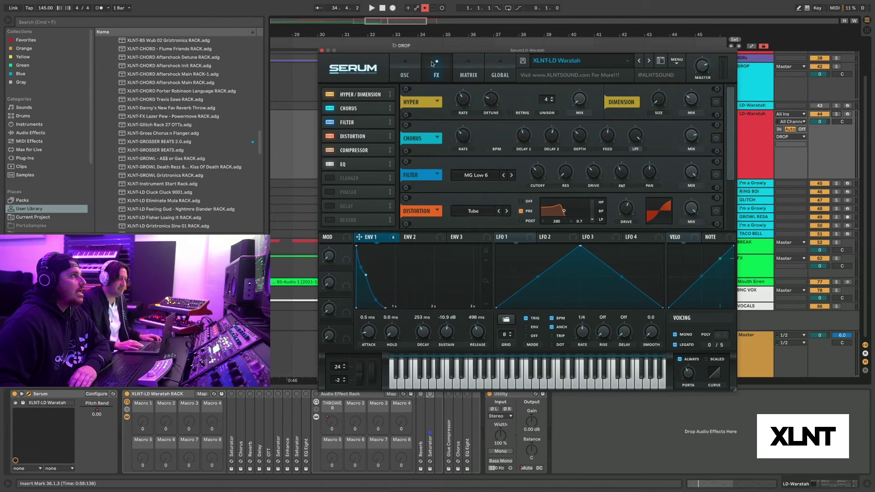
click(718, 103)
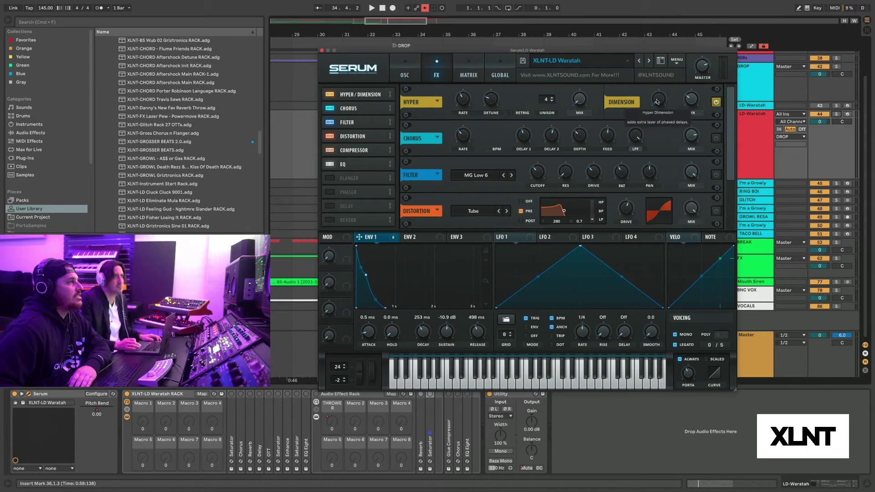
mouse_move(690, 100)
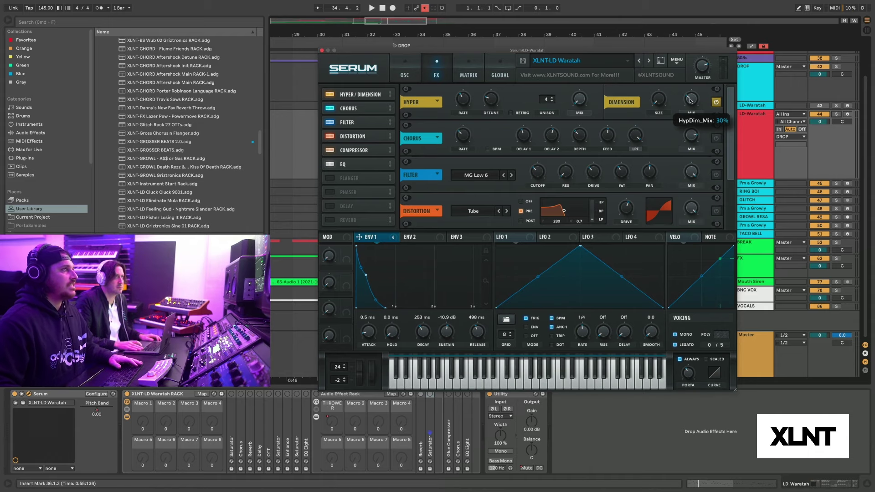
key(space)
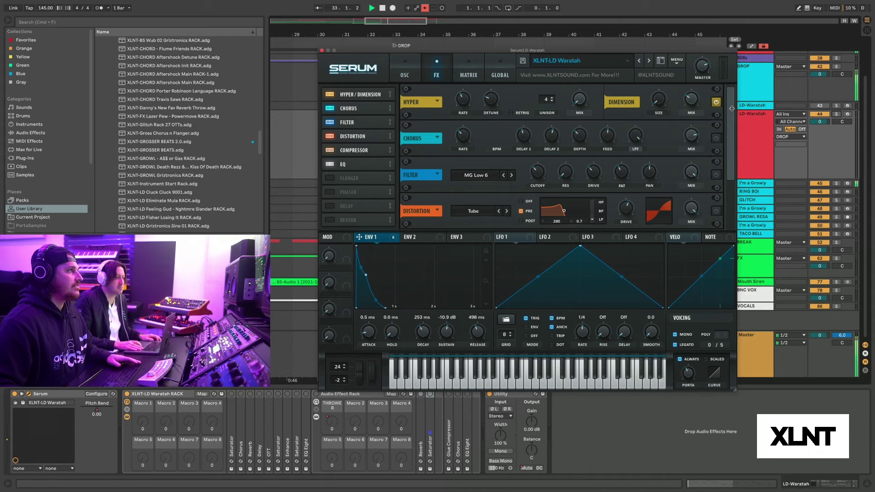
click(838, 115)
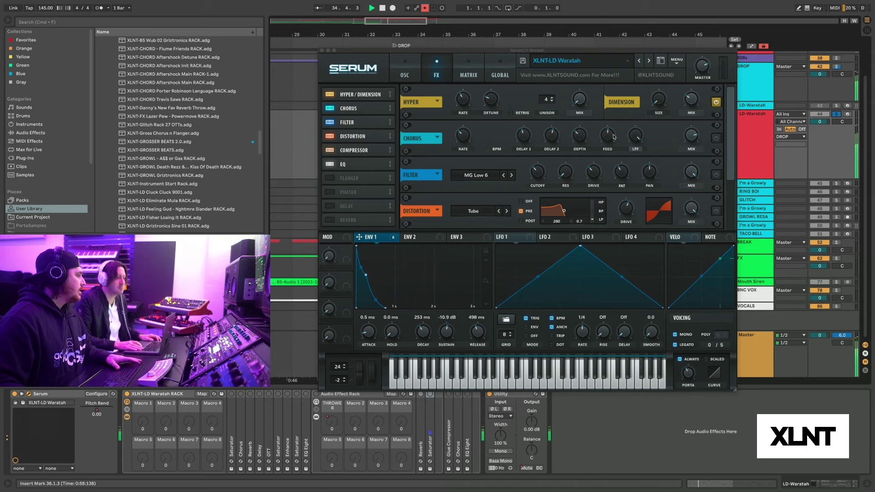
key(space)
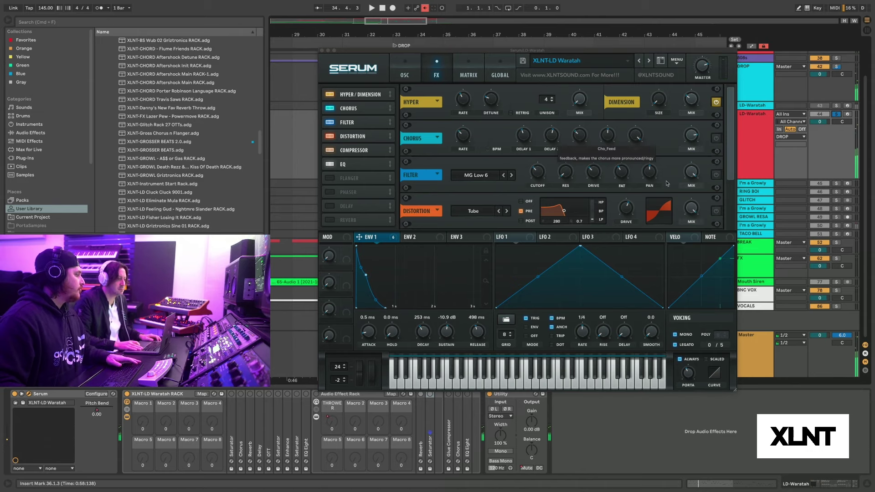
Step: Turn on Serum's Chorus effect, check its rate, delay, depth and feedback settings, and audition the lead with it
click(717, 139)
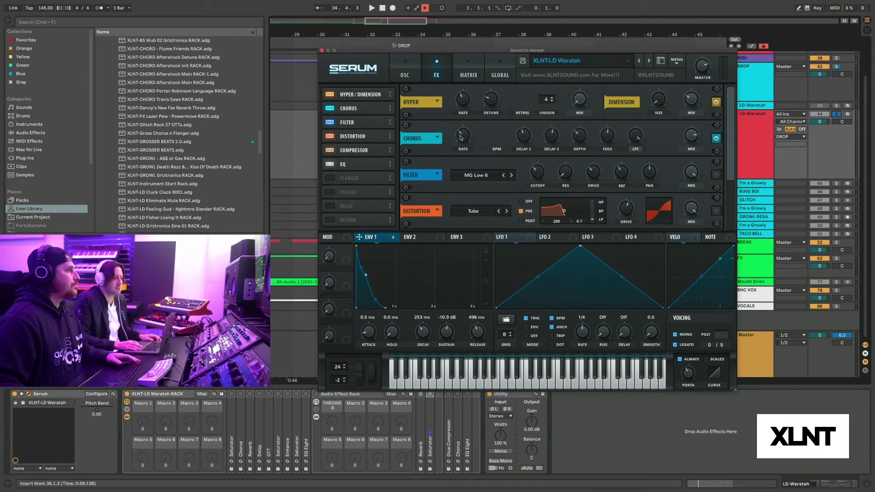
drag(461, 137, 464, 138)
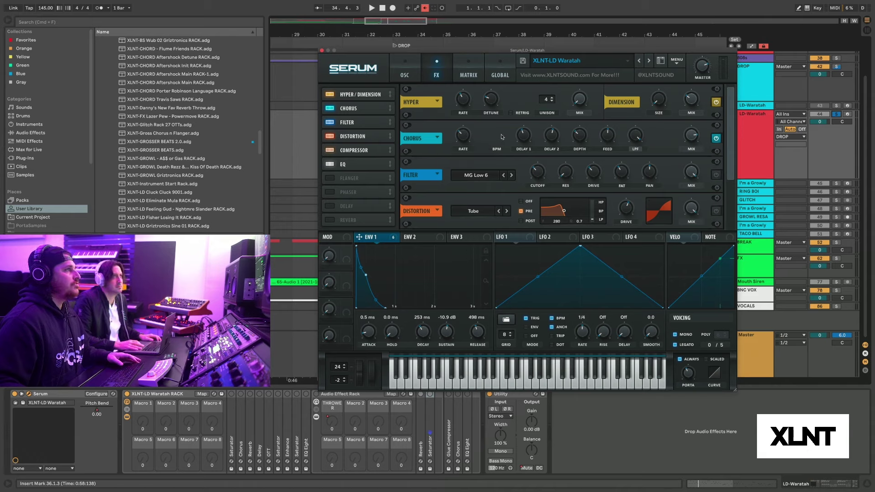
mouse_move(522, 136)
mouse_move(553, 137)
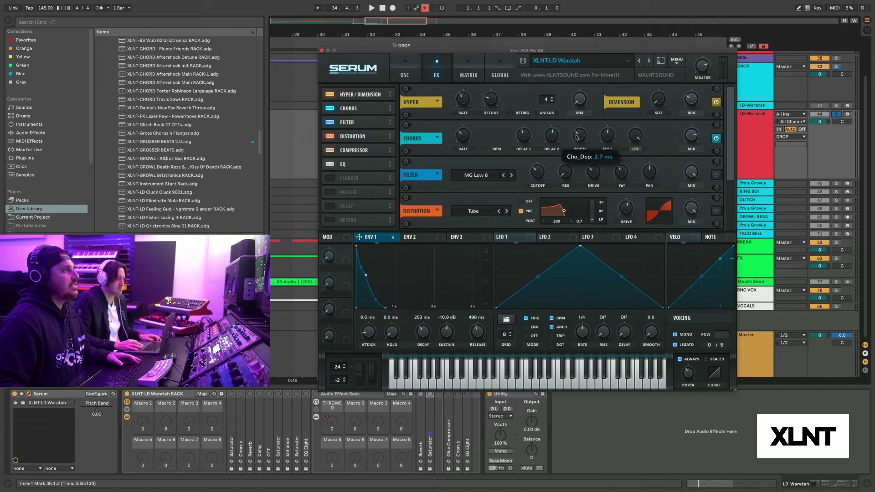
mouse_move(612, 138)
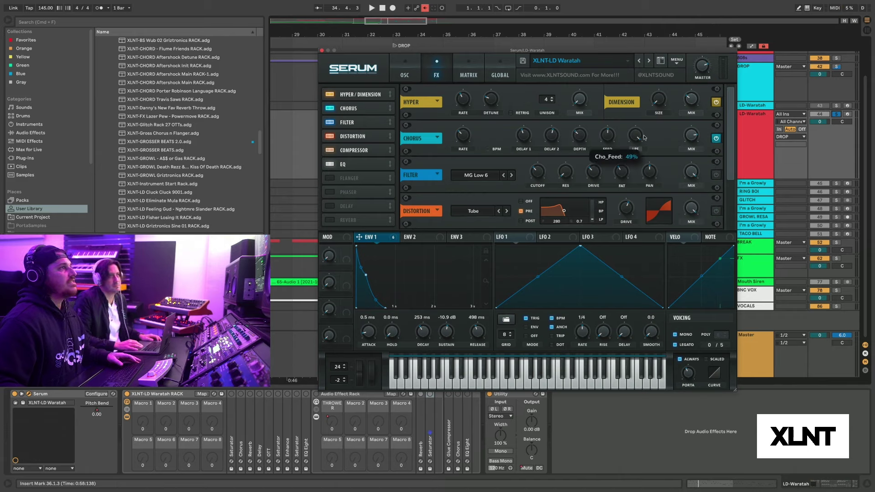
key(space)
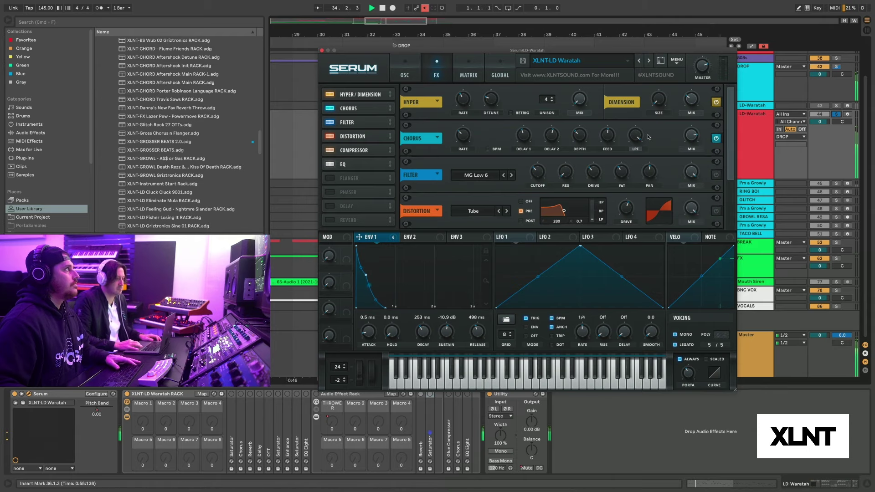
key(space)
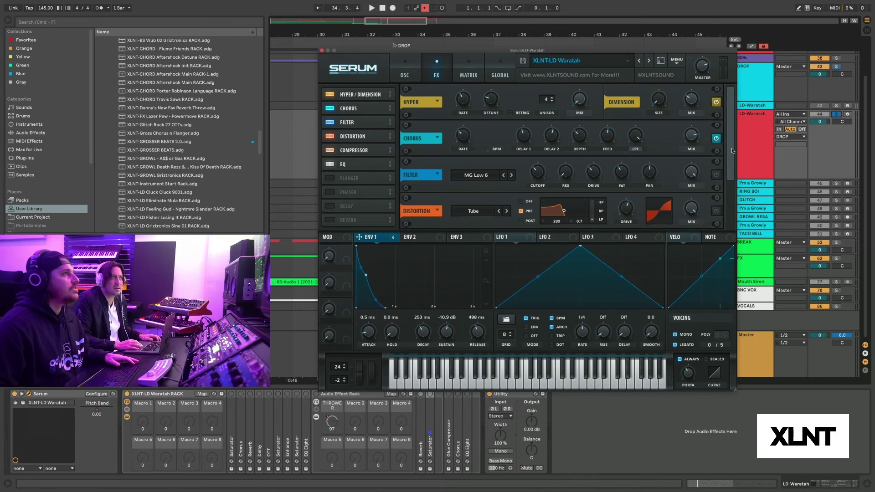
Step: Turn on Serum's MG Low 6 effects filter, check its settings, assign Envelope 1 to its cutoff, and audition the lead
scroll(726, 166, down, 1)
click(716, 152)
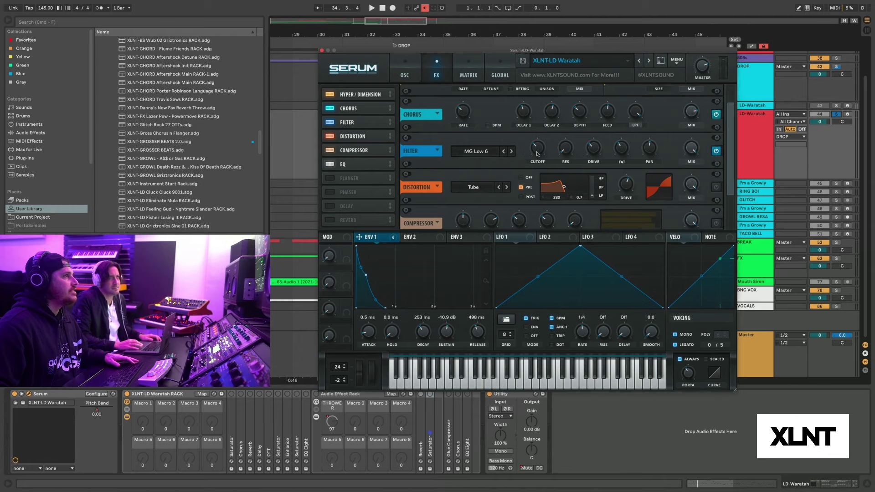
mouse_move(537, 153)
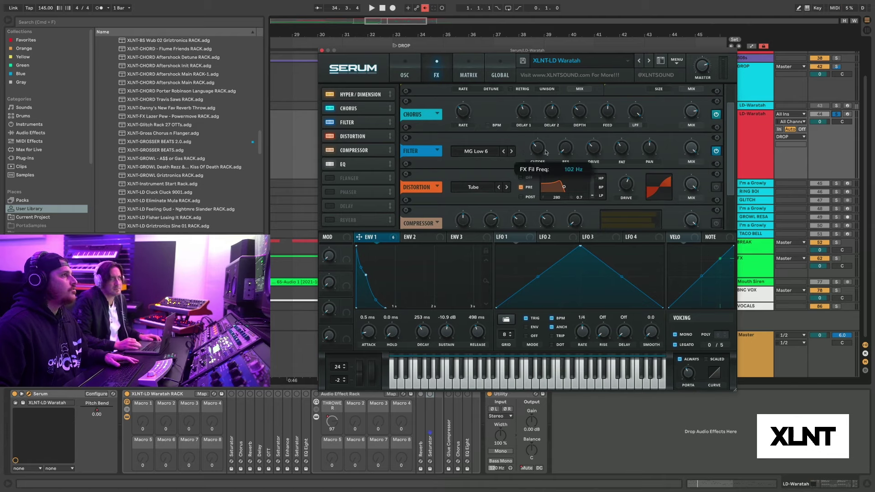
mouse_move(594, 149)
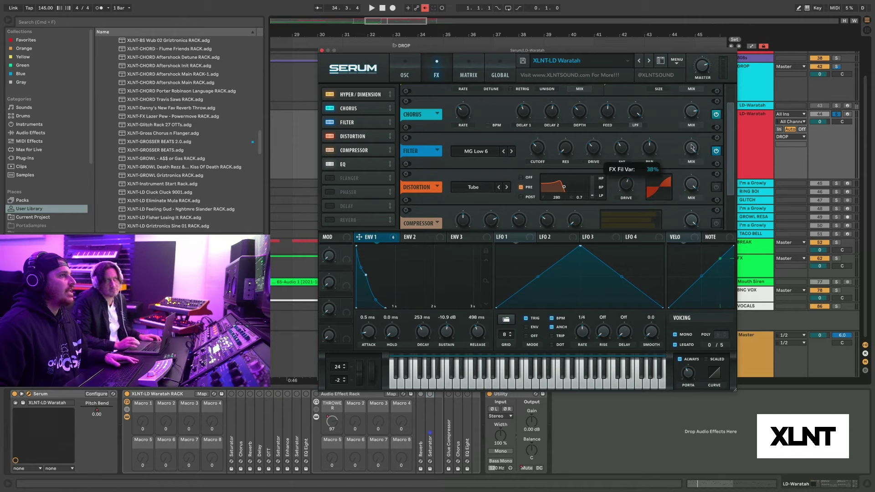
mouse_move(693, 149)
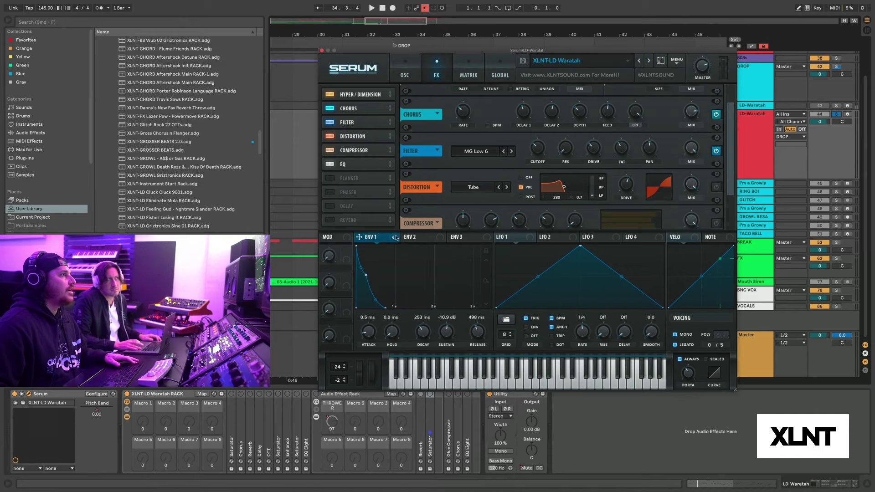
mouse_move(396, 238)
drag(396, 238, 531, 148)
mouse_move(530, 140)
key(space)
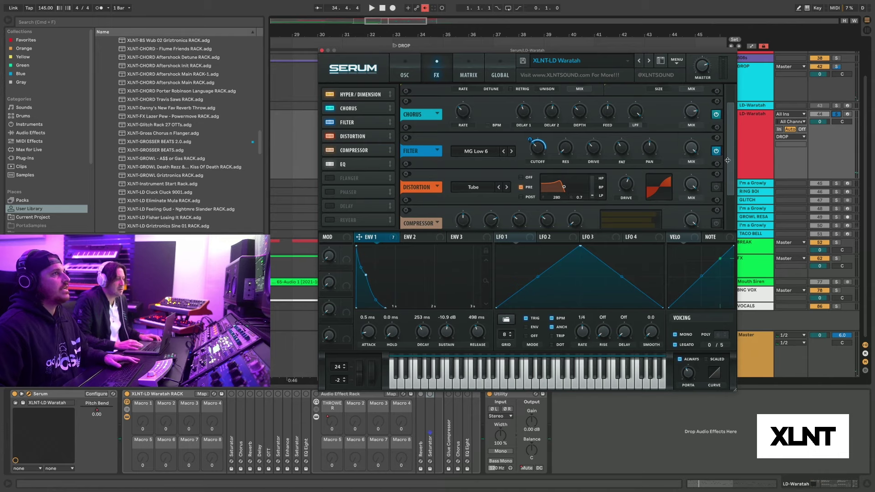
Step: Turn on the Tube distortion effect, assign Envelope 1 to the frequency of its pre filter, and audition the lead
drag(728, 160, 727, 168)
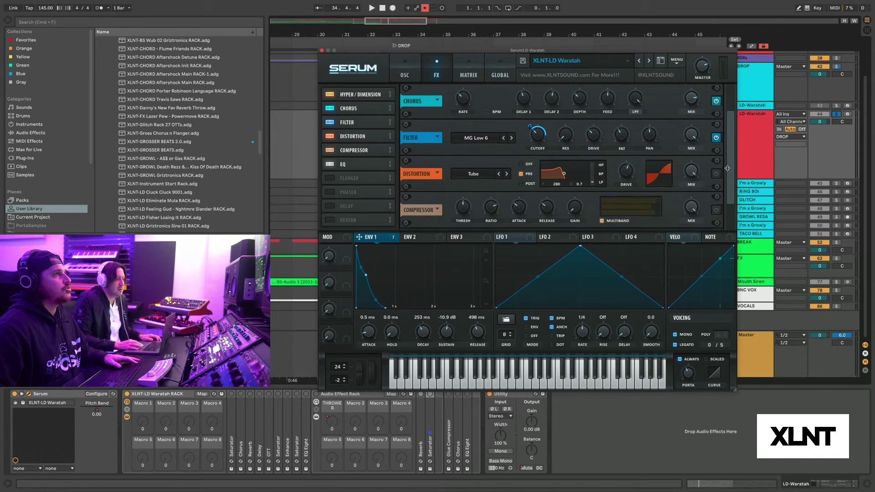
click(716, 173)
click(497, 175)
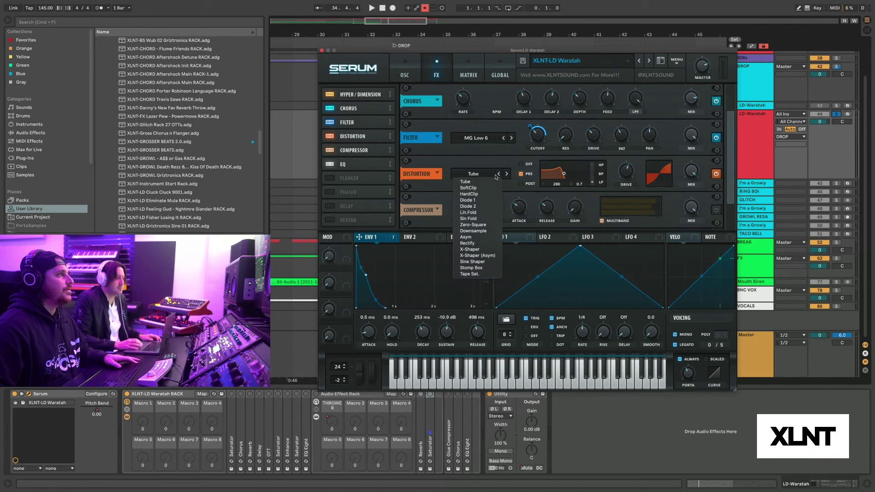
click(497, 176)
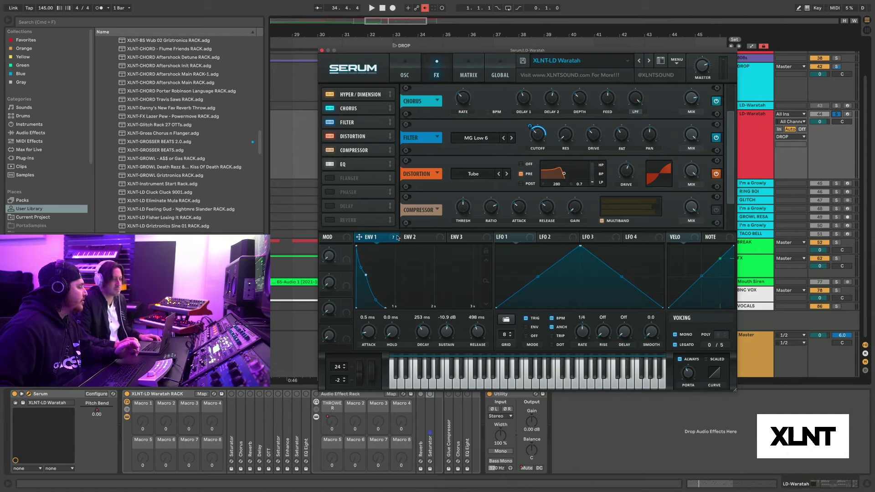
drag(398, 238, 565, 185)
key(space)
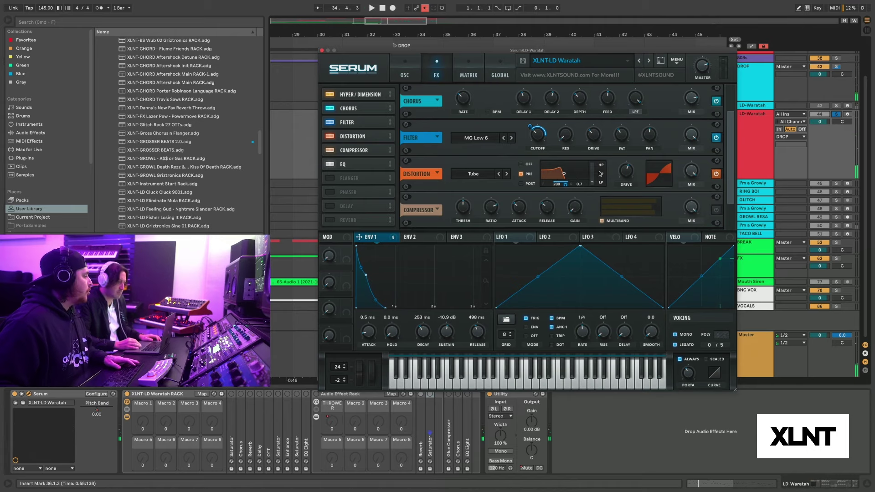
Step: Assign Envelope 1 to the distortion drive with an amount of 27 and audition the lead
mouse_move(629, 173)
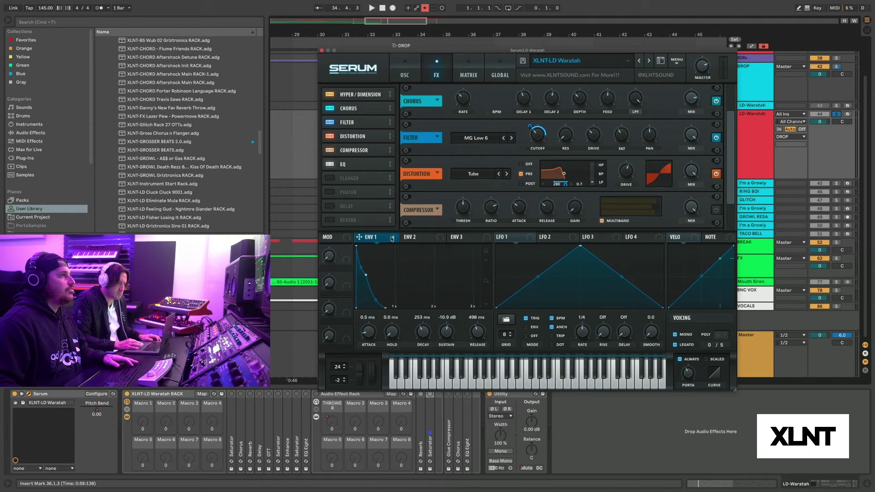
drag(392, 239, 629, 171)
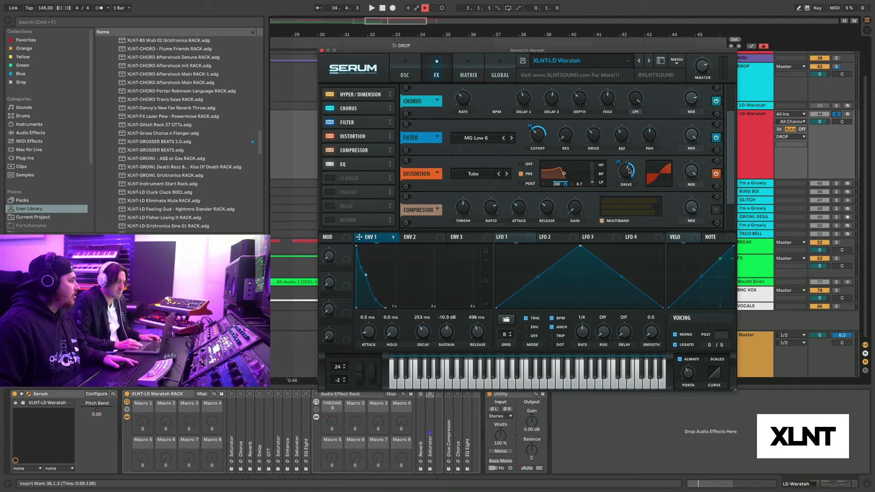
mouse_move(618, 168)
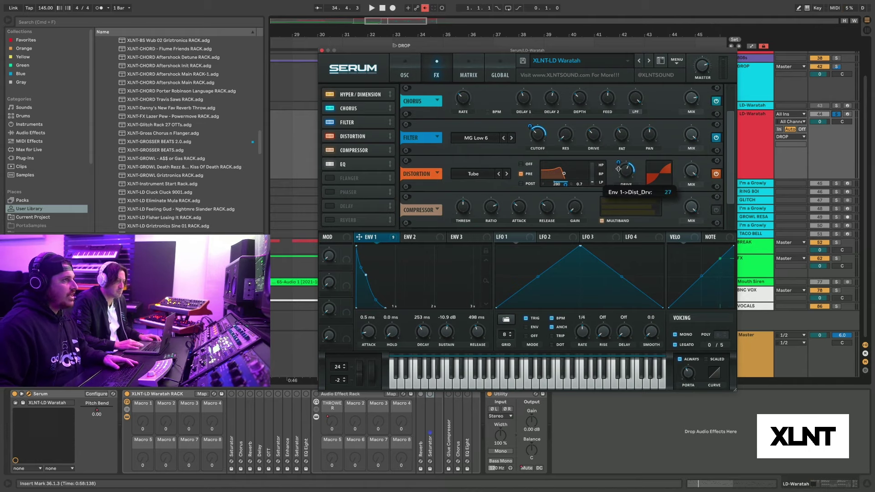
key(space)
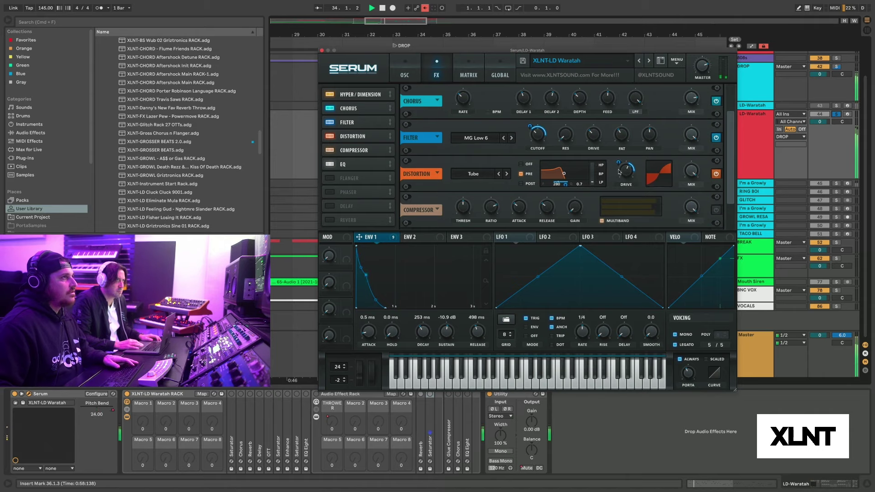
key(space)
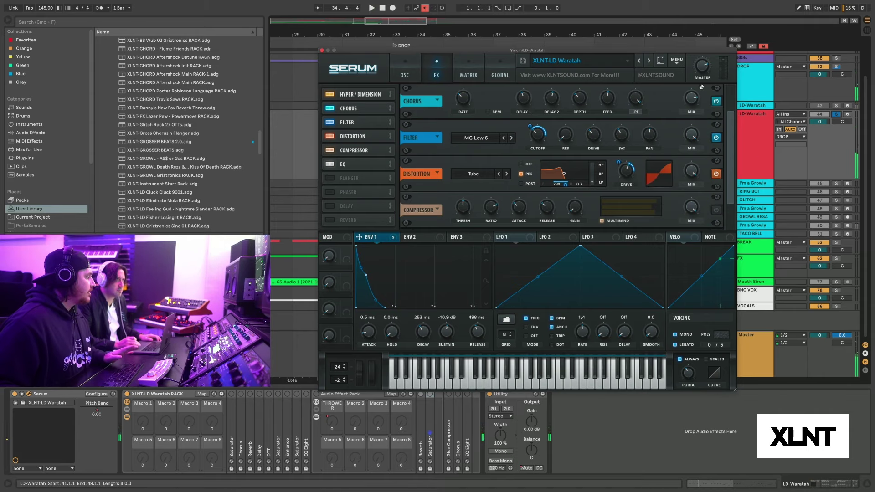
Step: Turn on the multiband compressor effect, check its ratio, release and gain, and audition the lead
scroll(722, 172, down, 3)
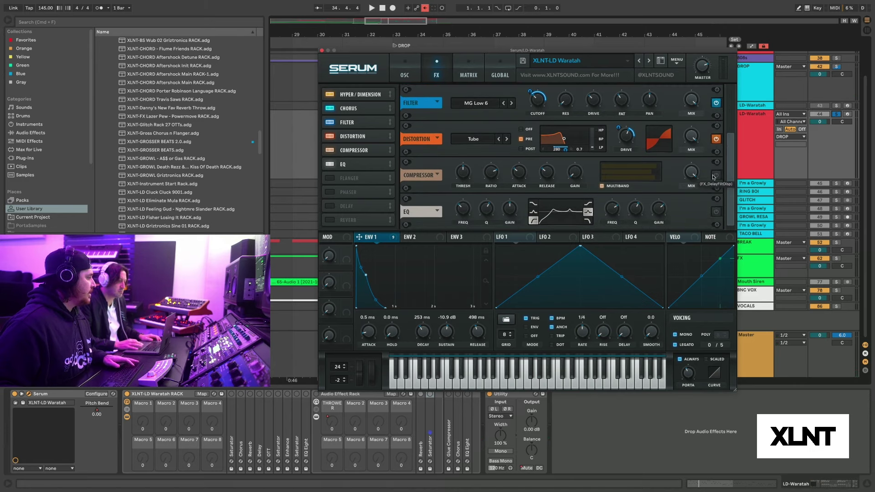
click(715, 176)
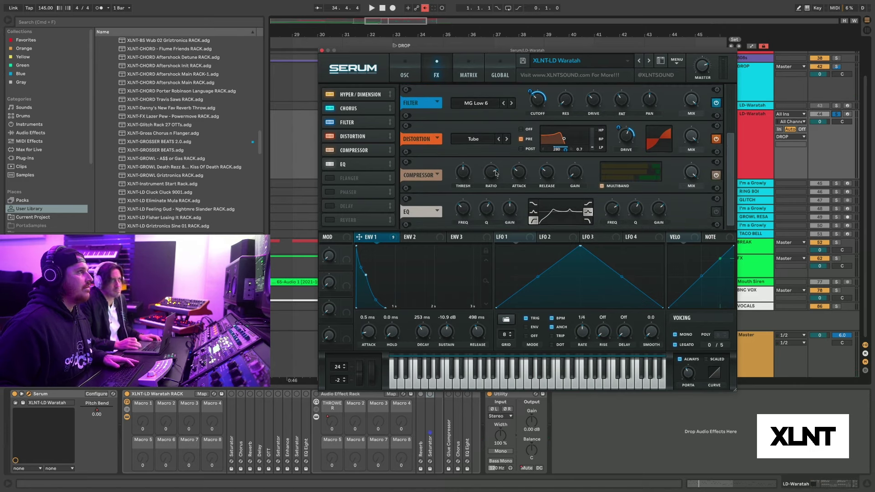
mouse_move(491, 173)
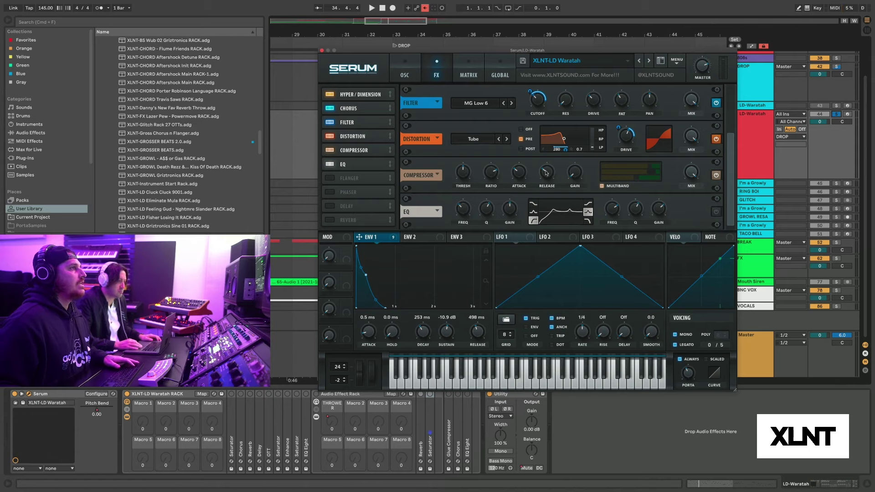
mouse_move(573, 175)
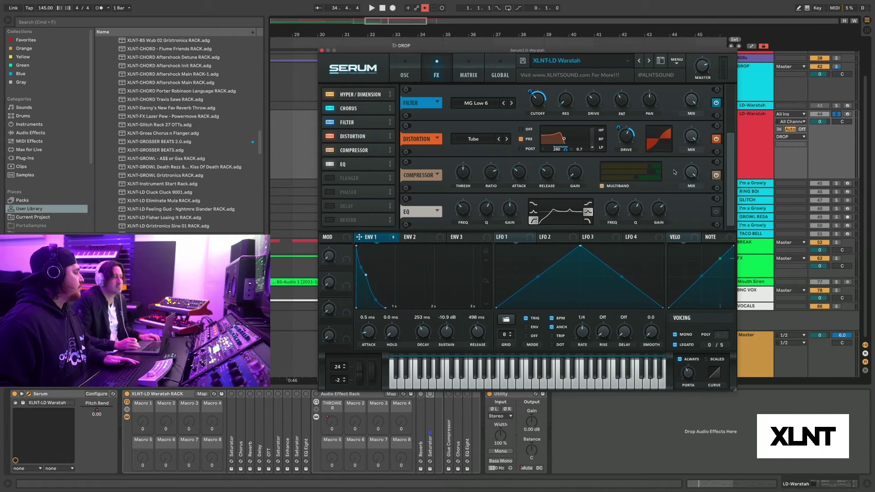
key(space)
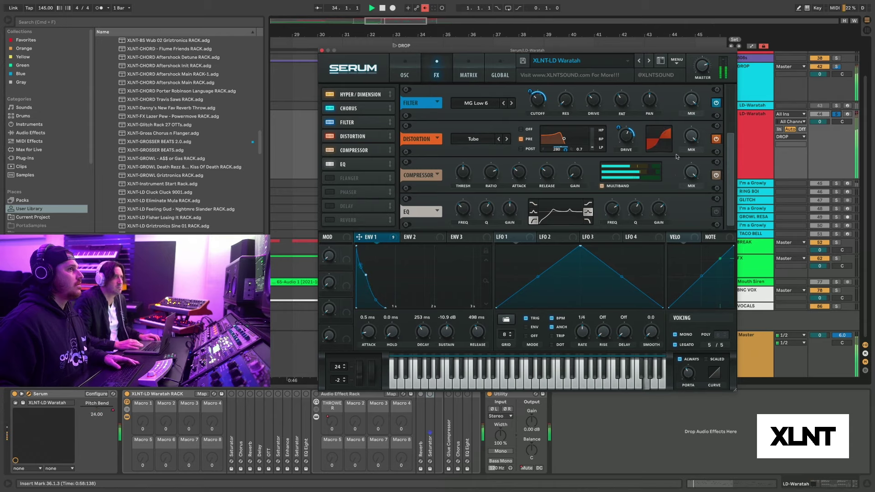
key(space)
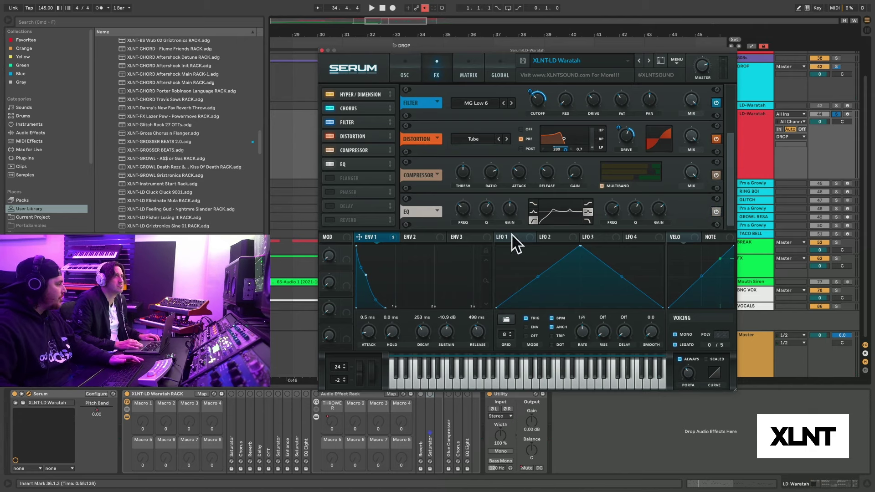
Step: Turn on the EQ effect, assign Envelope 1 to its low band frequency with an amount of 38, and audition the lead
drag(374, 240, 461, 207)
mouse_move(461, 213)
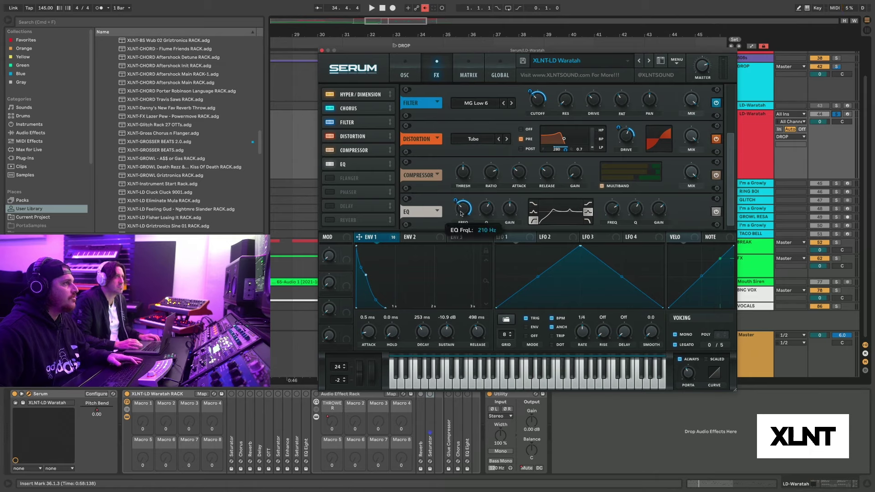
drag(455, 205, 453, 211)
key(space)
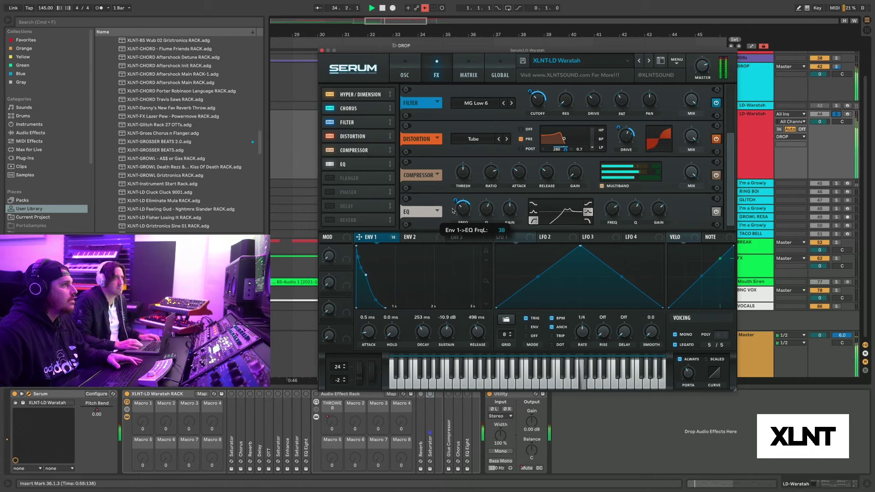
key(space)
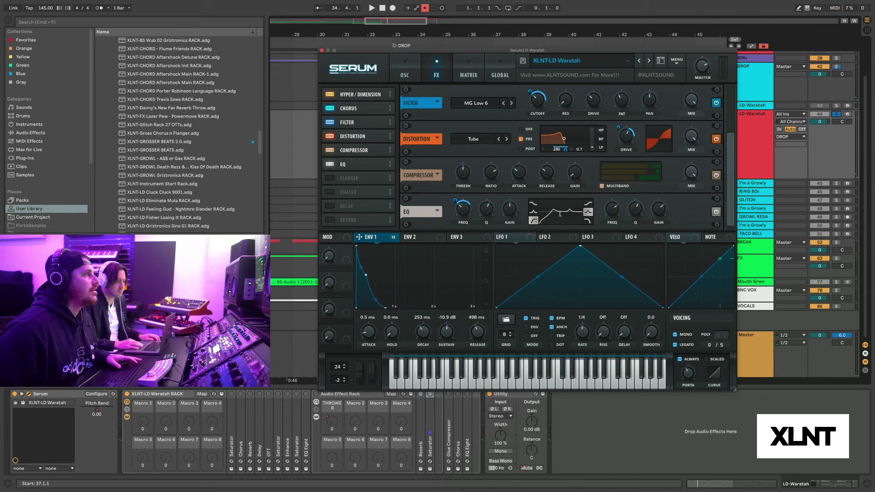
key(space)
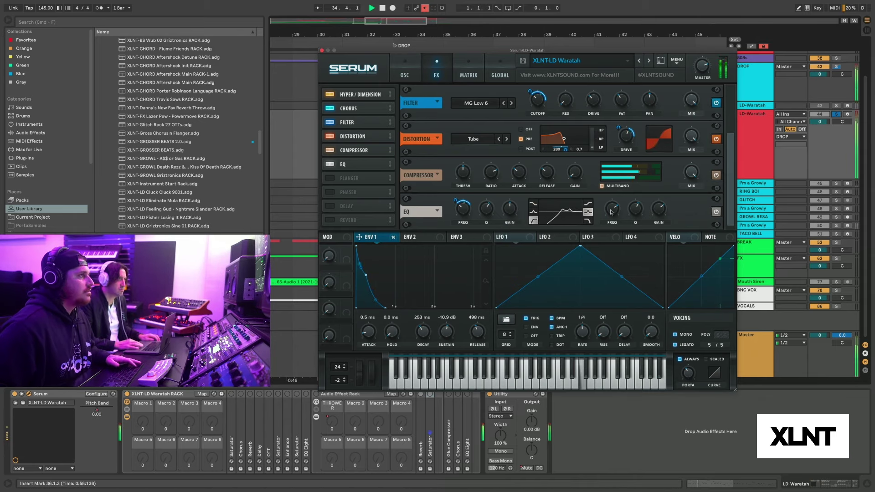
key(space)
Step: Assign Envelope 1 to the EQ's high band frequency with an amount of -8 and play the lead
mouse_move(614, 214)
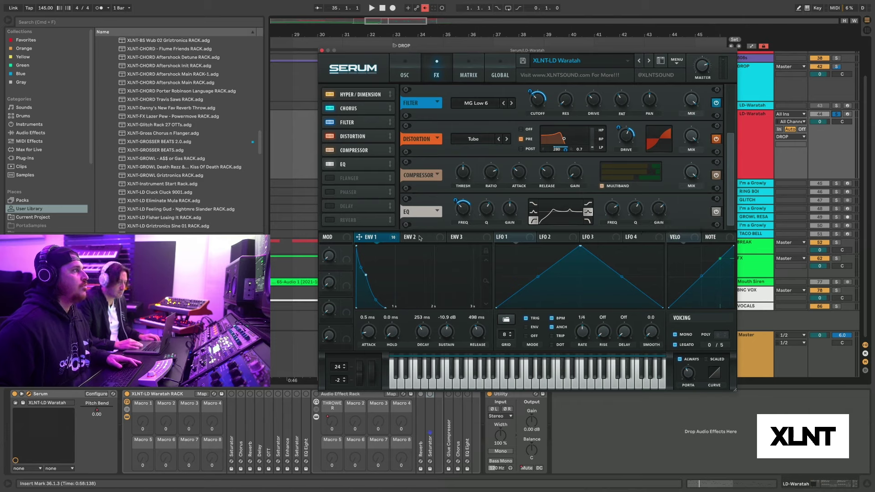
drag(393, 240, 606, 206)
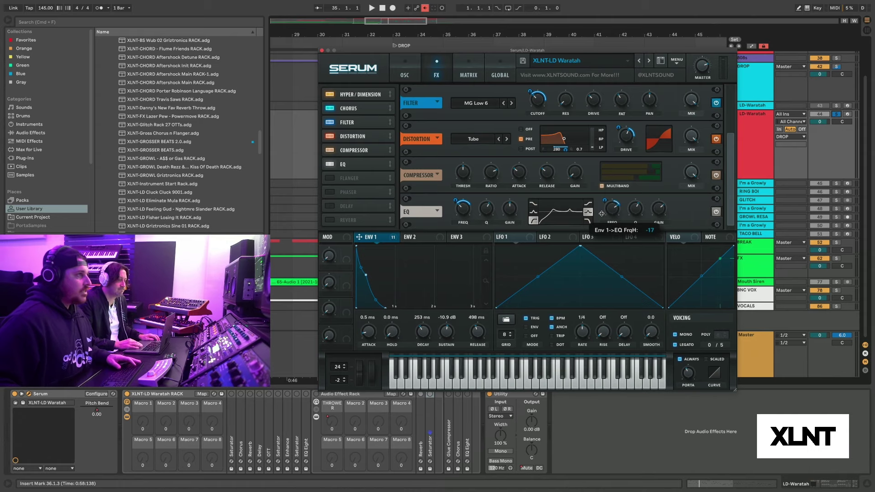
drag(602, 212, 603, 213)
key(space)
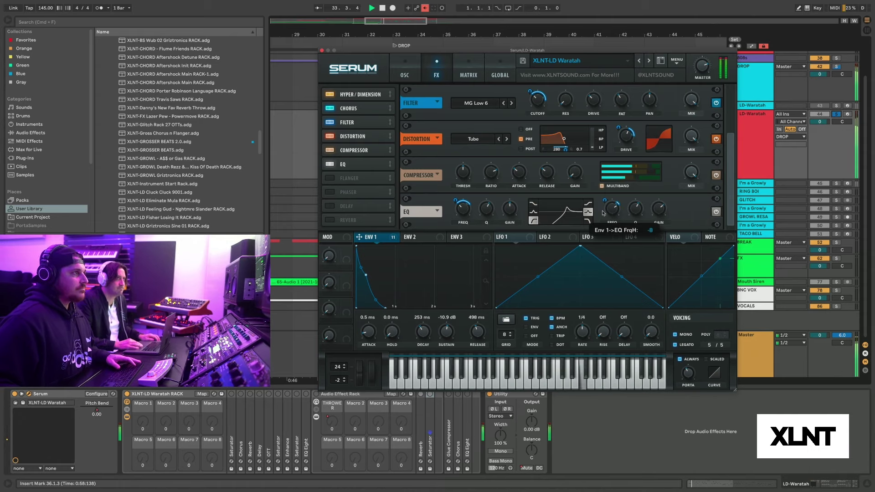
key(space)
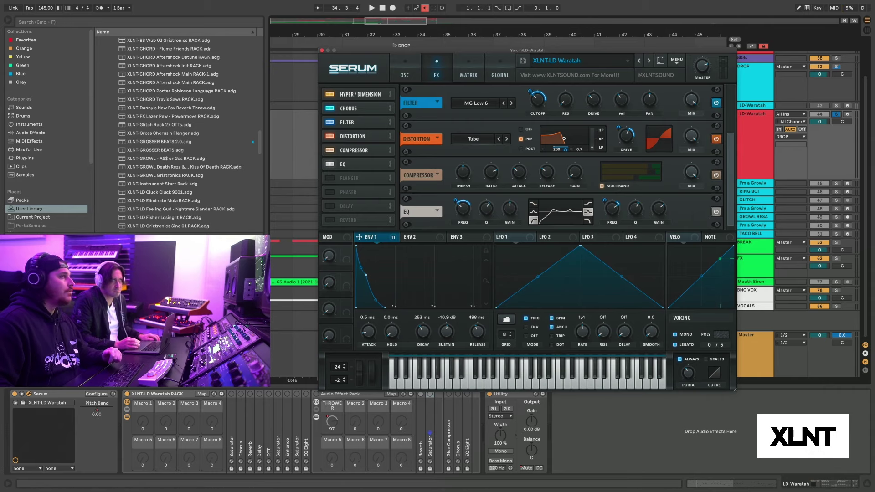
Step: Add a modulation matrix row with LFO 2 as source and the global master tune (Mast.Tun) as destination
click(477, 75)
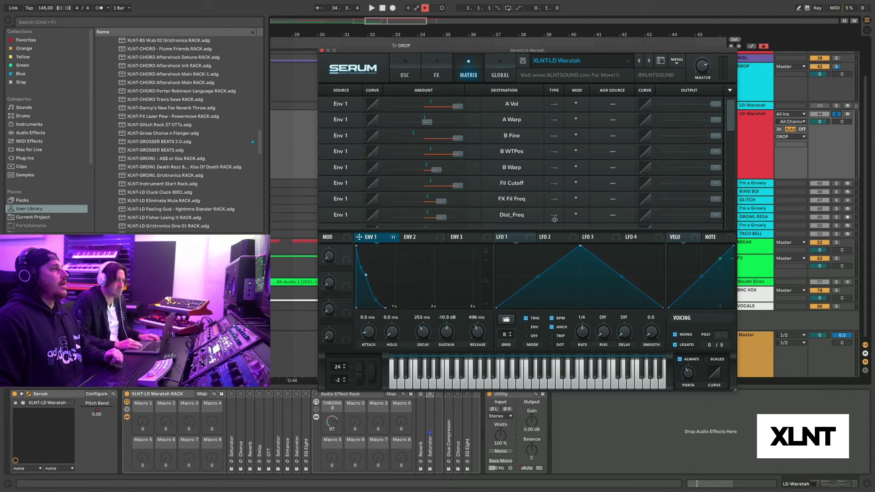
click(556, 238)
scroll(512, 160, down, 5)
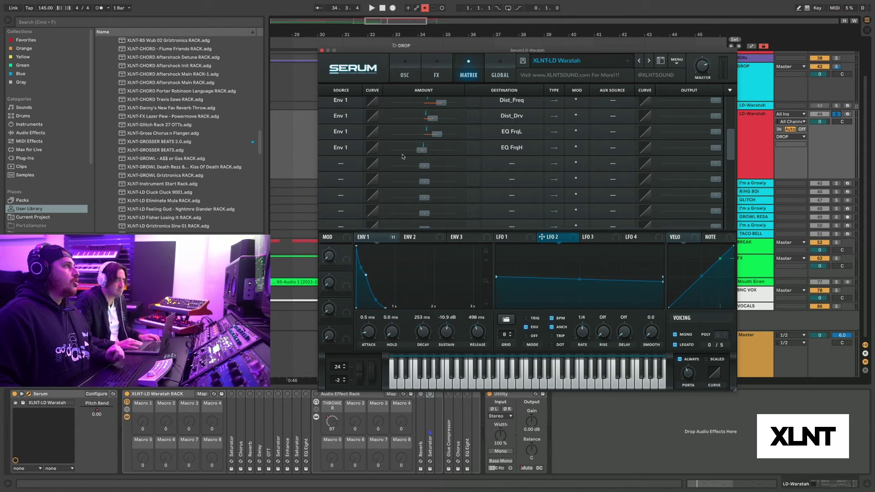
click(341, 165)
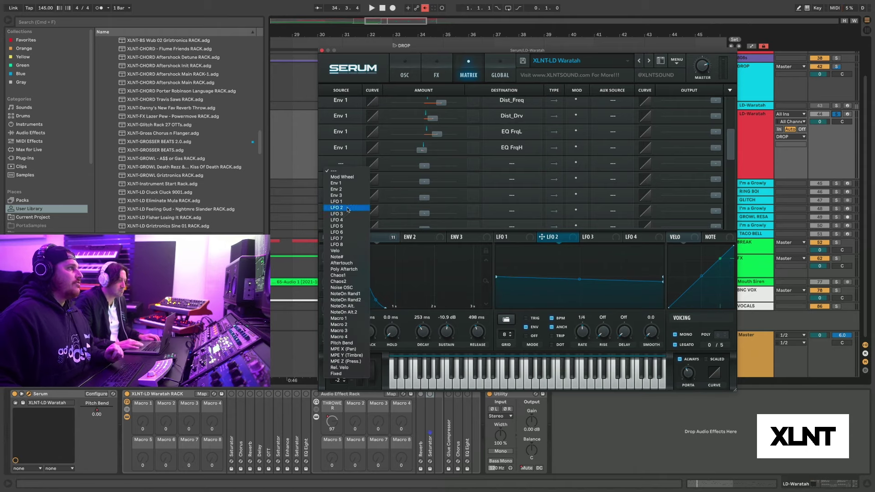
click(524, 165)
mouse_move(520, 213)
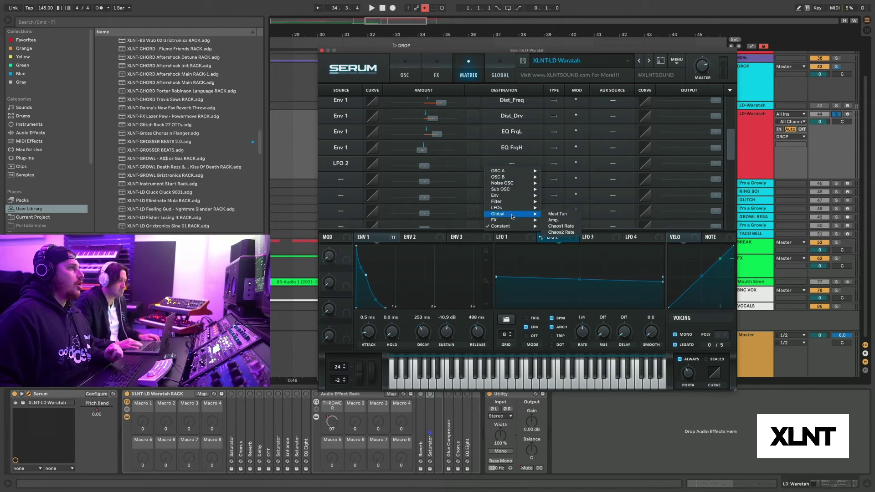
click(557, 214)
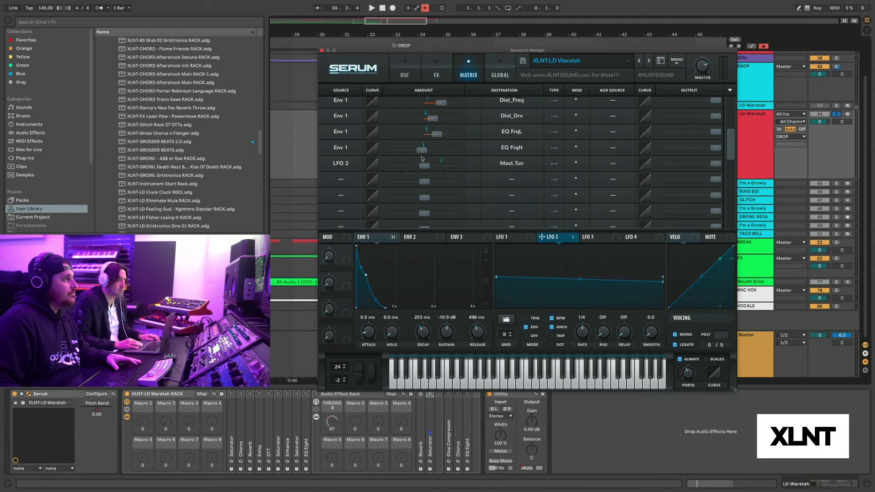
Step: Give the LFO 2 to master tune modulation a slight positive amount, audition the lead, and unsolo the LD-Waratah track
drag(423, 165, 427, 166)
key(space)
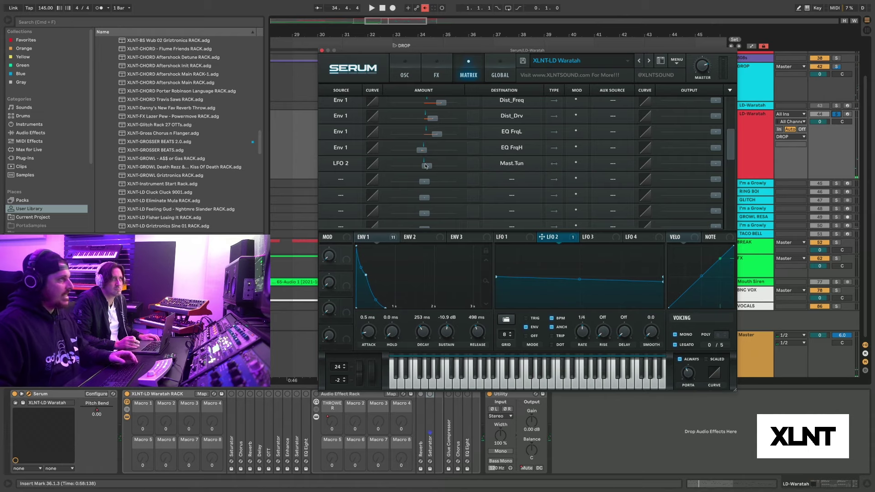
click(837, 114)
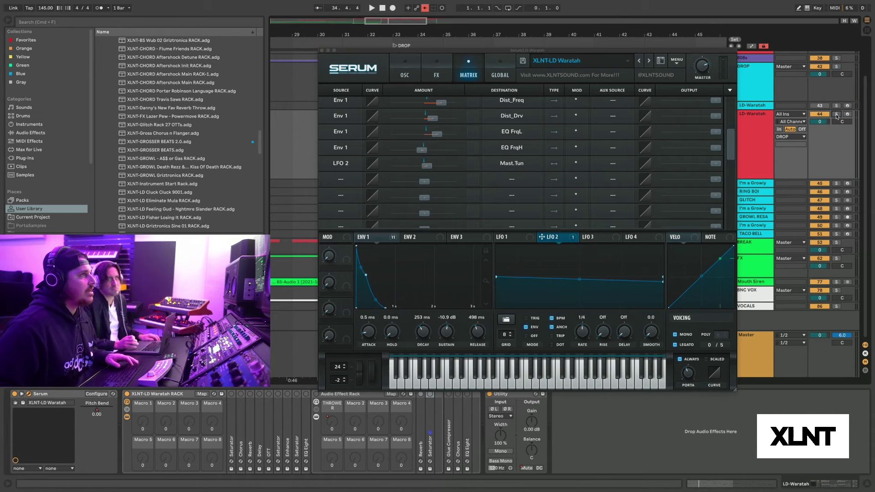
Step: Play the drop with all tracks audible and close the Serum window
key(space)
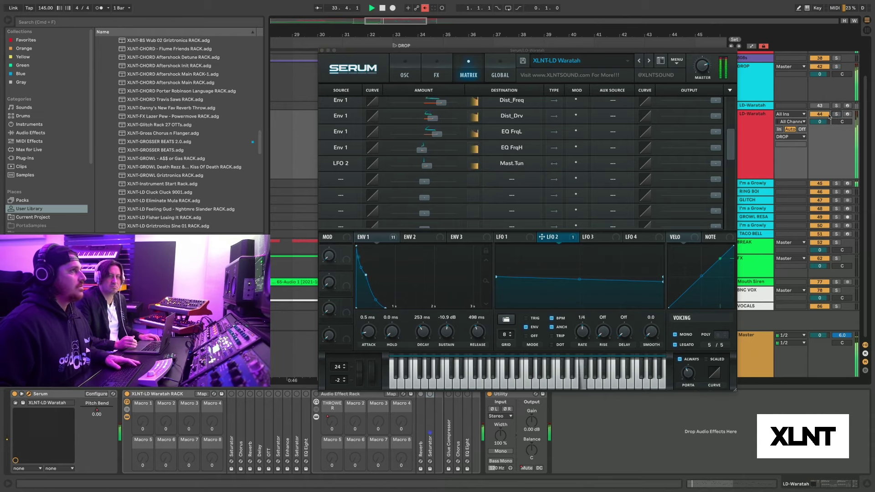
key(space)
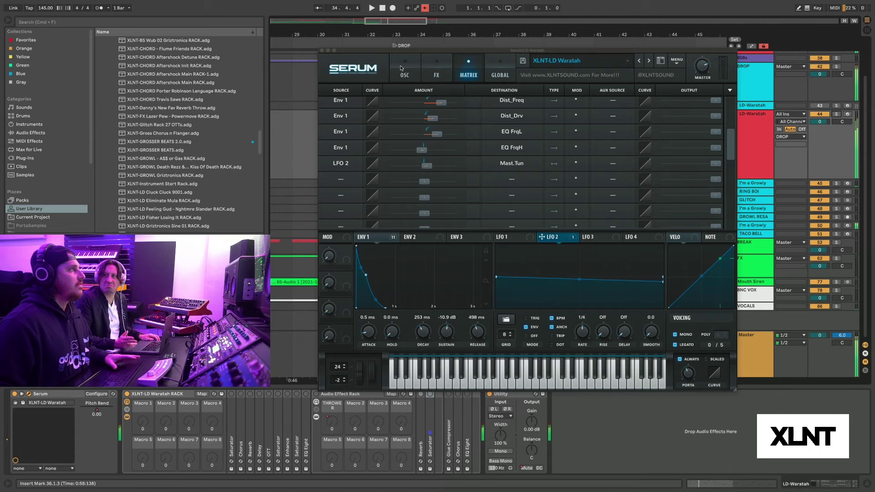
click(322, 51)
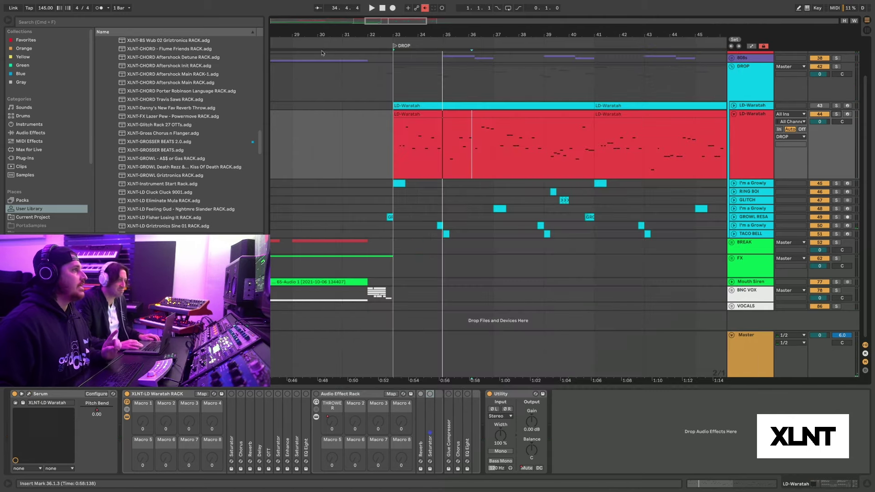
Step: Turn on the first Saturator in the XLNT-LD Waratah rack, solo the LD-Waratah track and audition its first drop clip
click(412, 113)
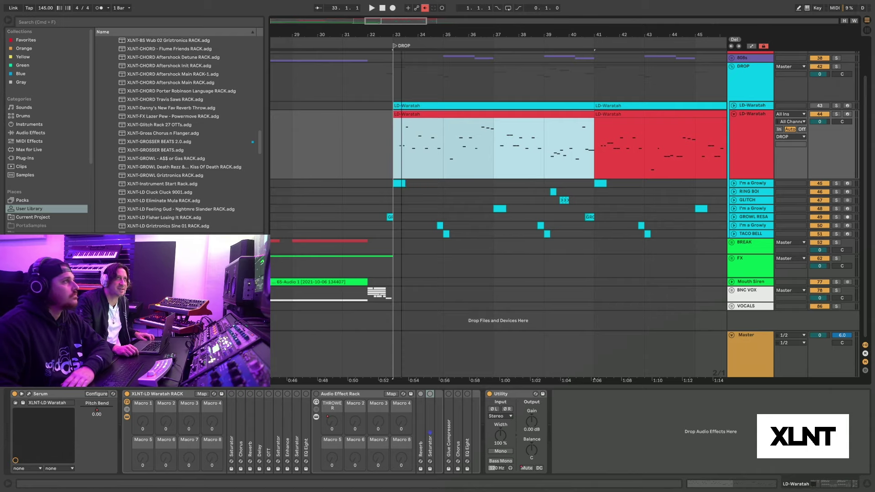
key(plus)
key(x)
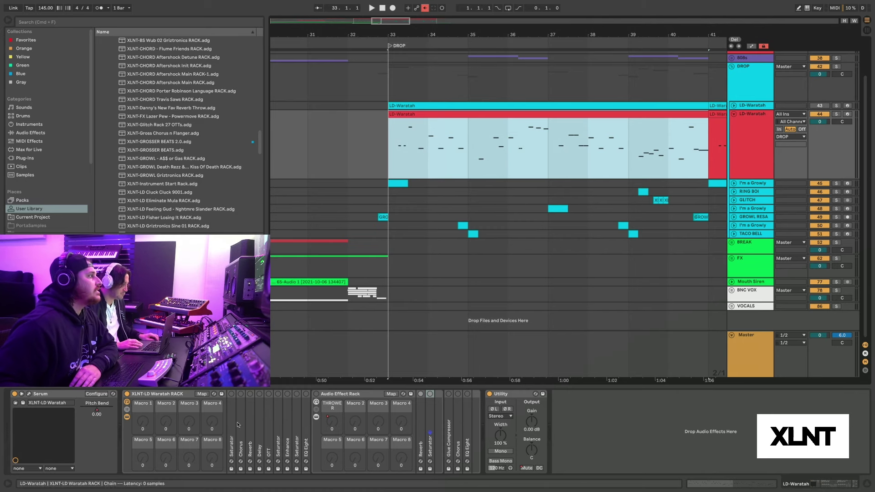
double_click(234, 426)
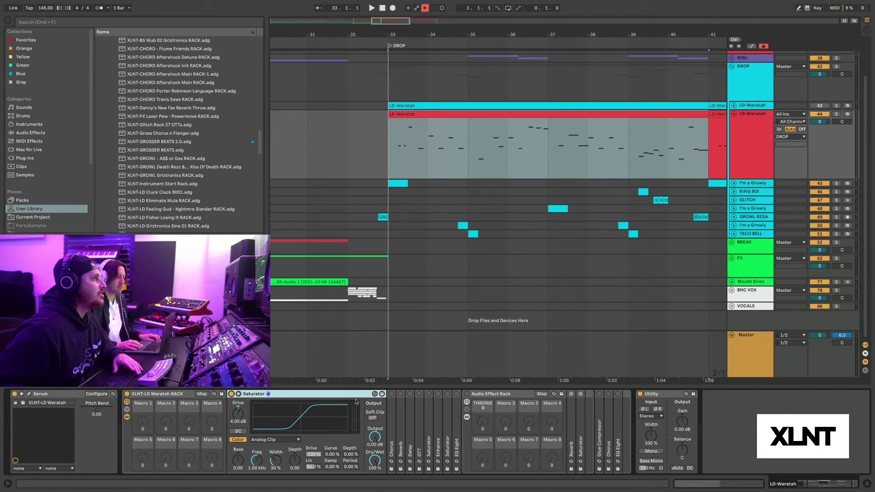
click(837, 113)
key(space)
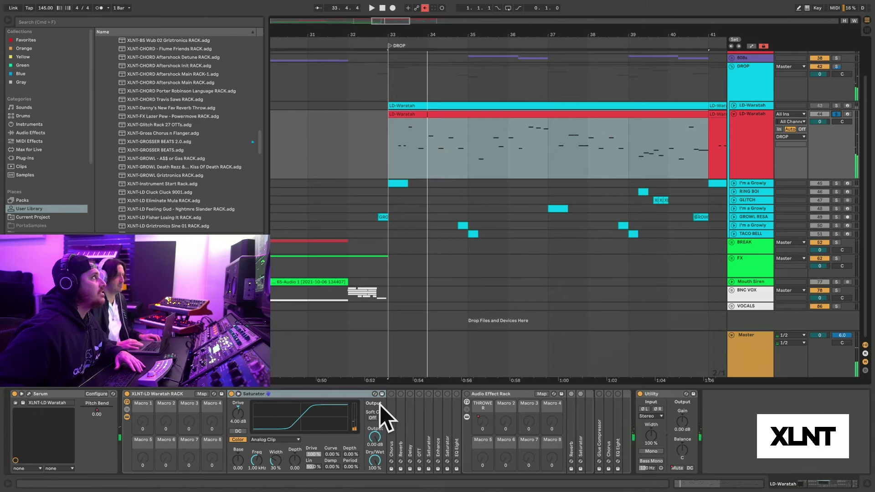
double_click(306, 397)
Step: Turn on the Chorus in the LD-Waratah rack, lower the track volume to -5.5 and audition the lead
double_click(242, 417)
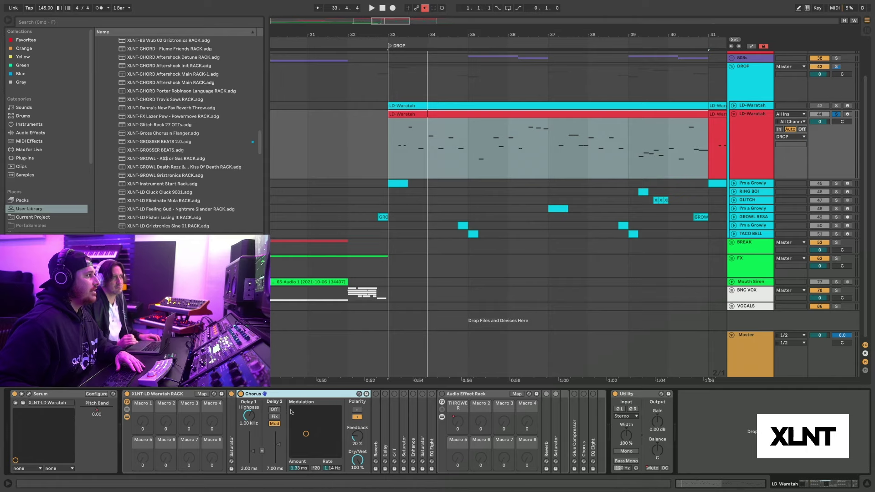
key(space)
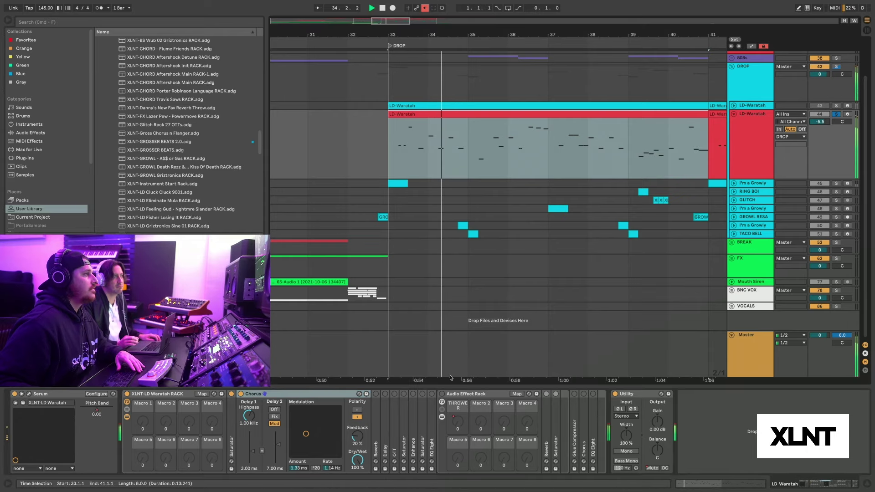
key(space)
double_click(253, 394)
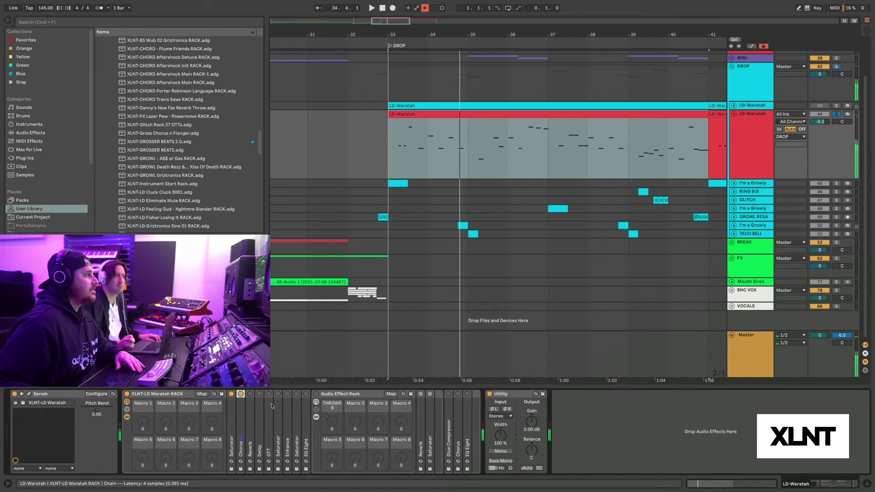
Step: Turn on the Reverb in the LD-Waratah rack, audition the lead and collapse the device
double_click(250, 394)
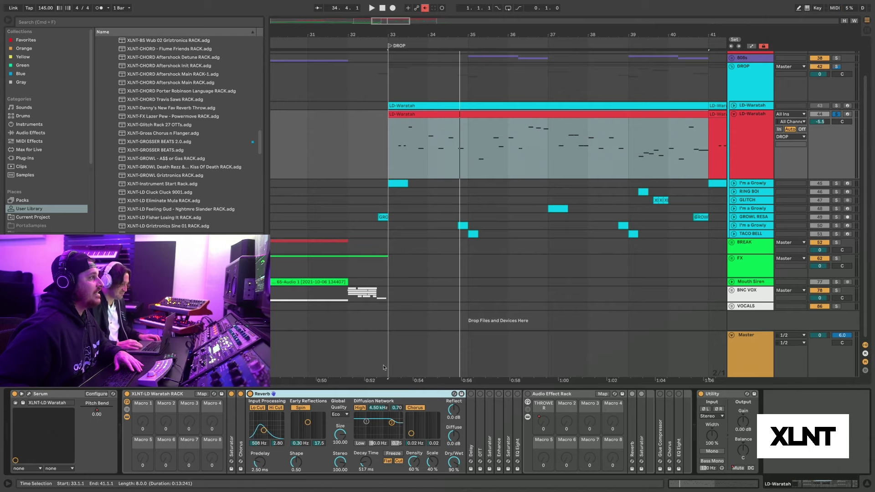
key(space)
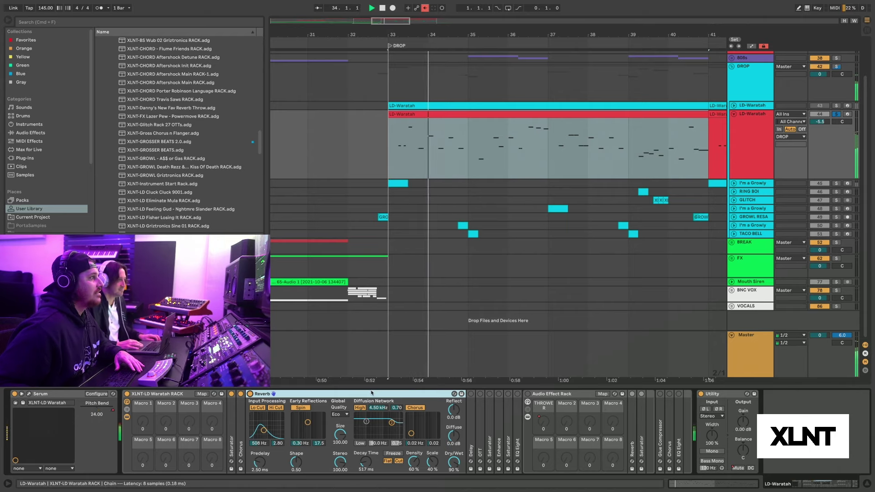
key(space)
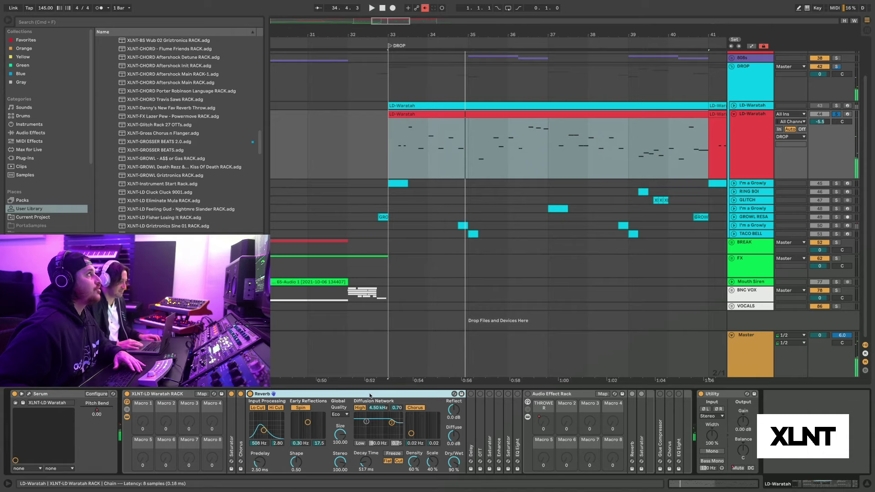
double_click(369, 396)
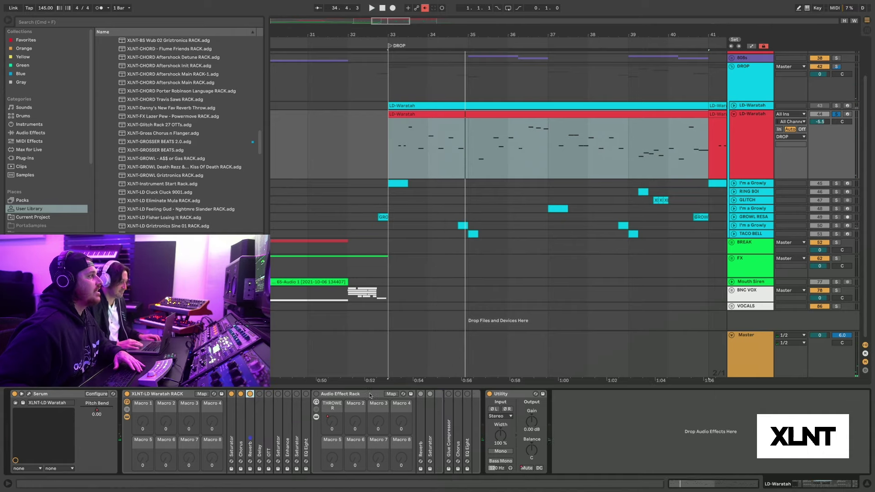
Step: Turn on the Delay in the LD-Waratah rack, show the arrangement automation and audition the lead from the drop
double_click(260, 406)
click(260, 393)
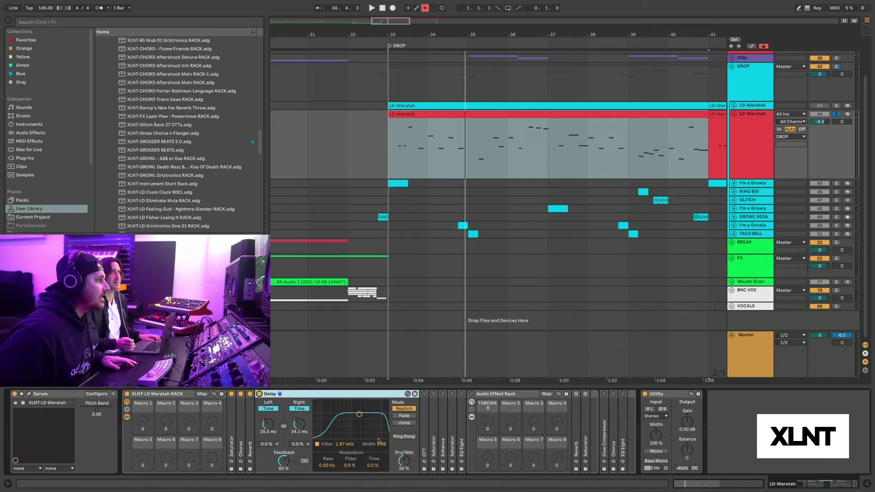
key(a)
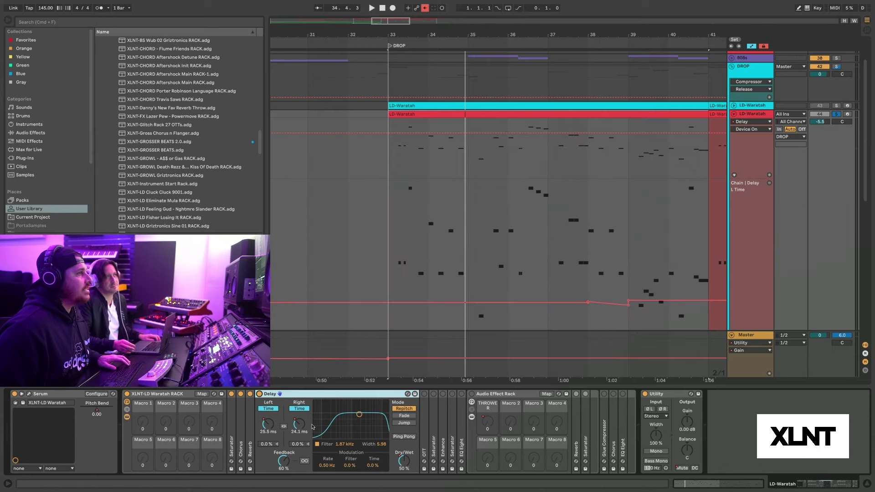
key(space)
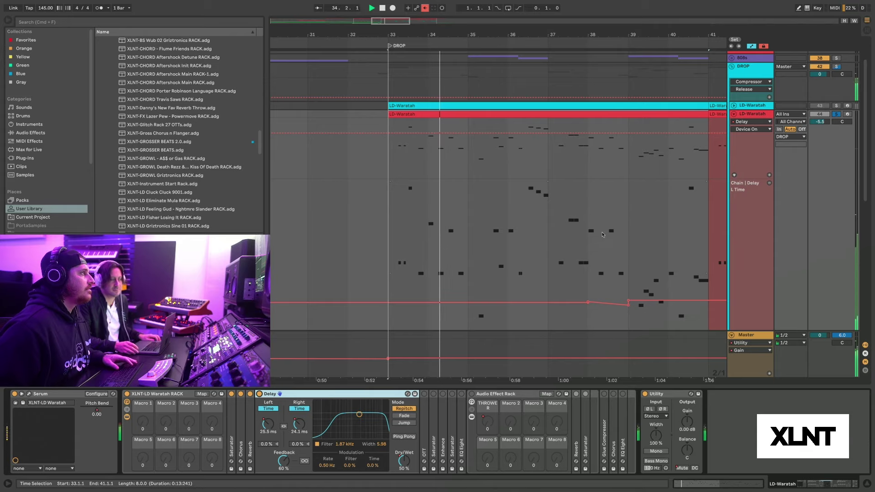
key(space)
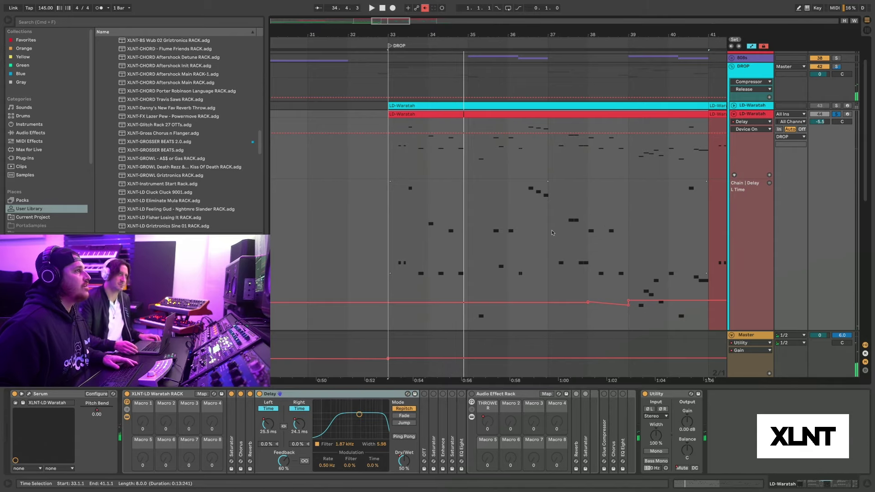
Step: Play the lead from bar 37 through the automated delay time section and collapse the Delay
click(552, 233)
key(space)
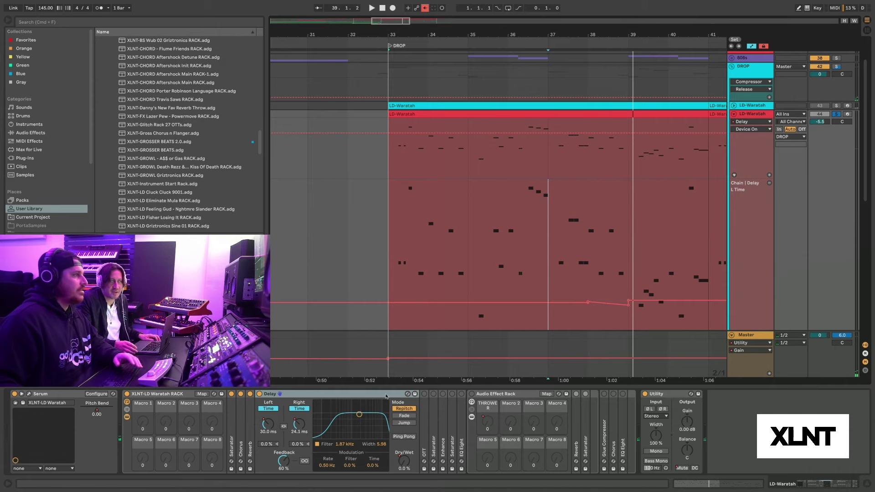
double_click(386, 394)
Step: Turn on the OTT in the LD-Waratah rack, audition the lead and collapse the device
double_click(269, 395)
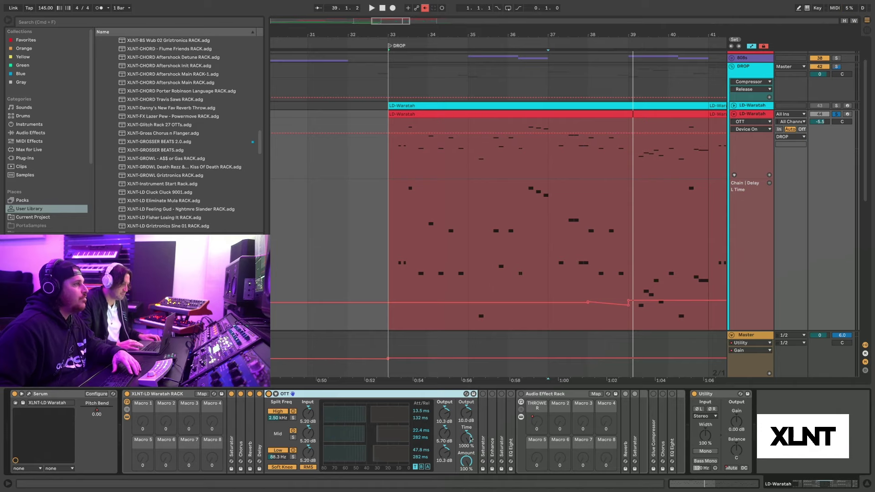
key(space)
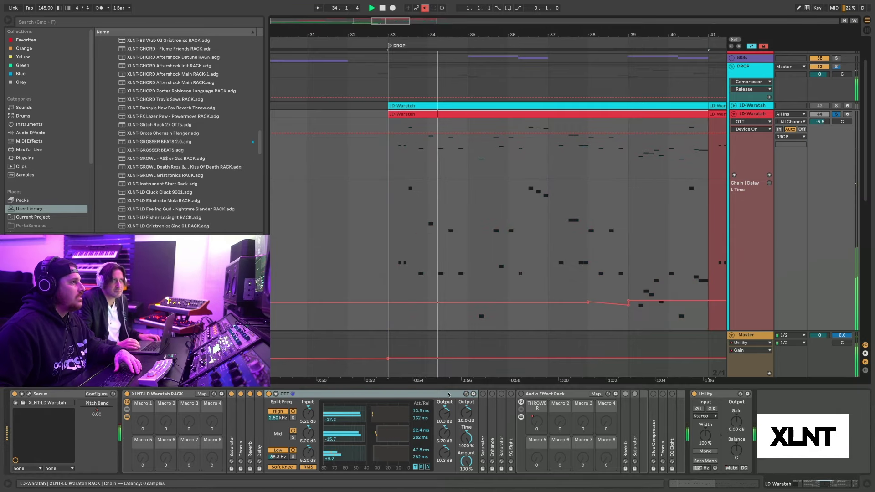
double_click(421, 396)
Step: Turn on the Soft Sine Saturator after the OTT, audition the lead and collapse the device
double_click(276, 398)
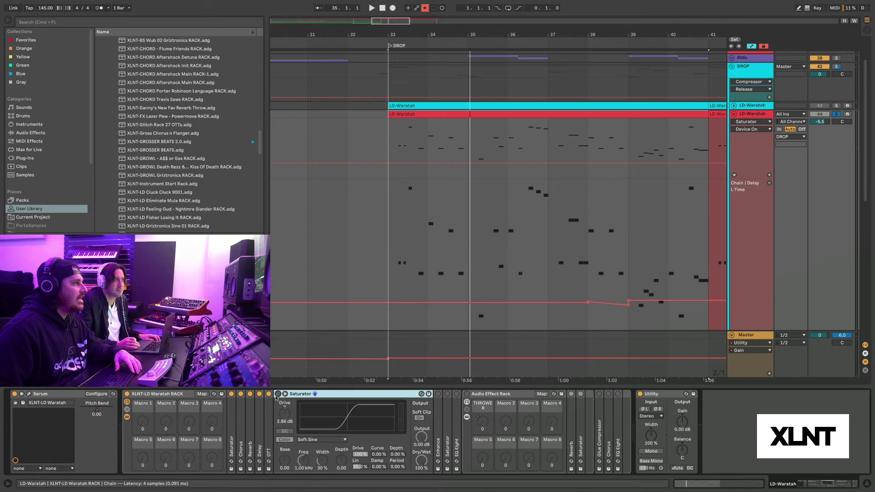
click(278, 394)
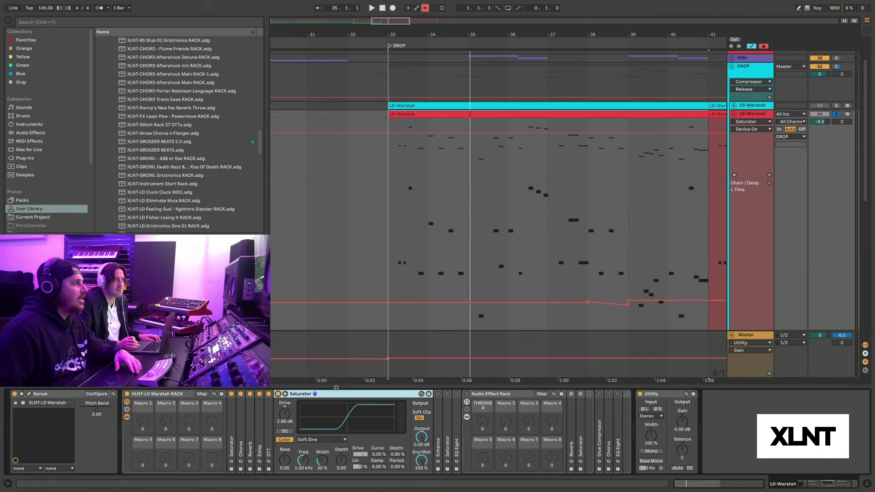
key(space)
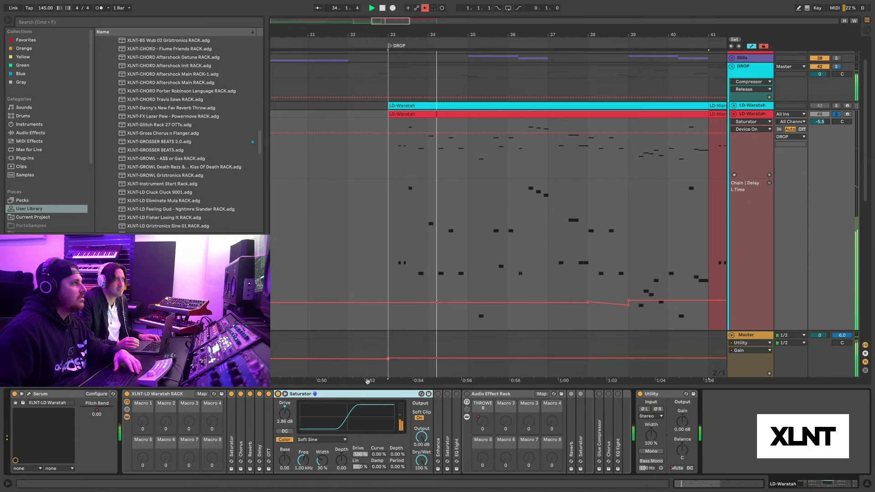
double_click(299, 394)
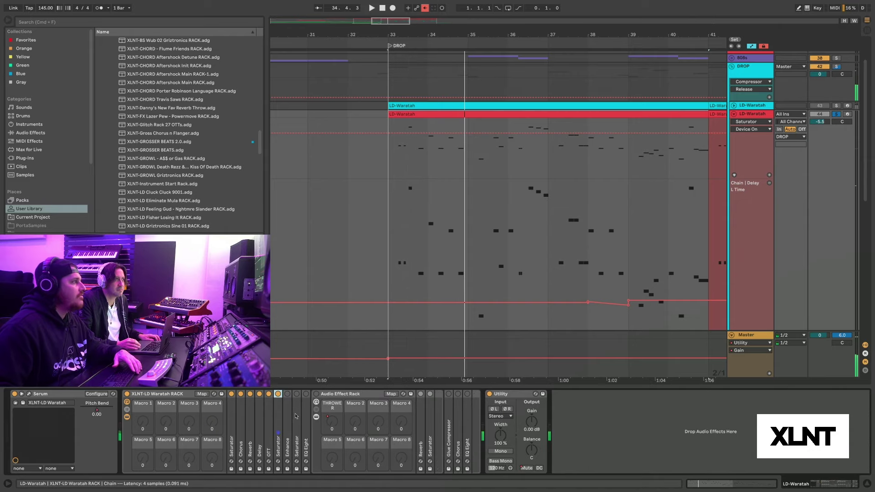
Step: Turn on the Enhance device in the LD-Waratah rack, audition the lead and collapse it
double_click(288, 419)
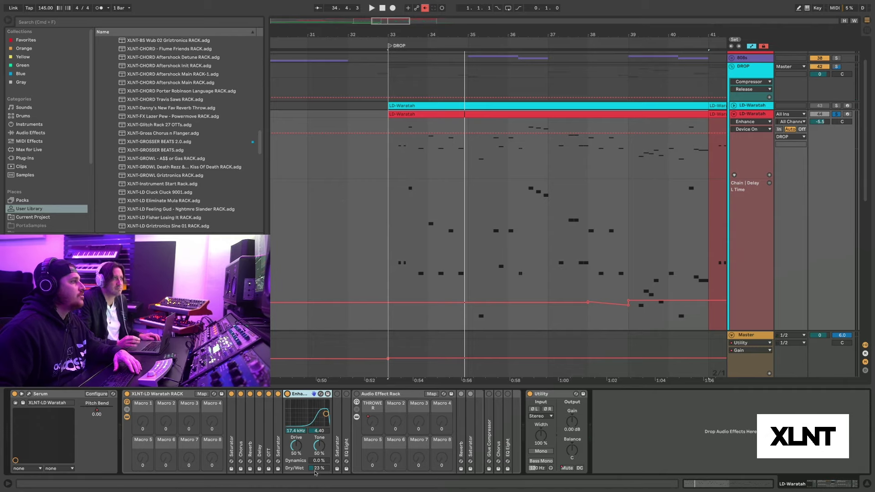
key(space)
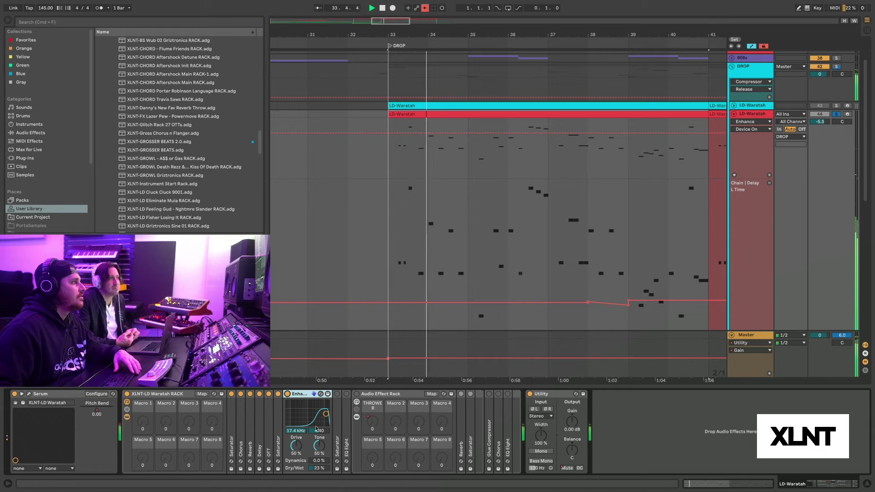
double_click(296, 393)
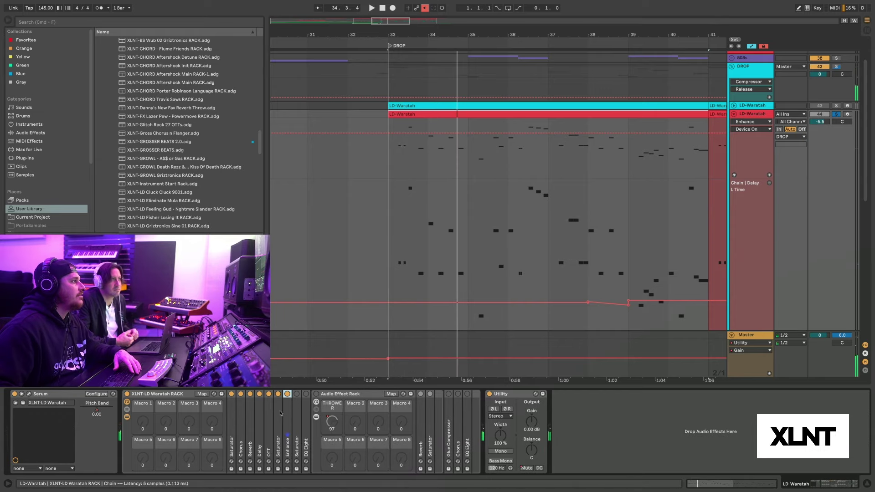
Step: Turn on the Analog Clip Saturator between Enhance and EQ Eight, audition the lead and collapse the device
double_click(296, 394)
click(303, 440)
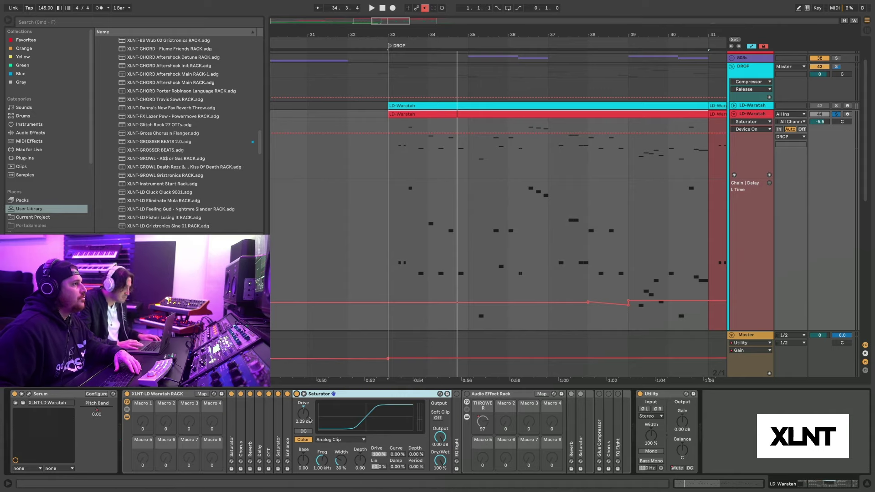
key(space)
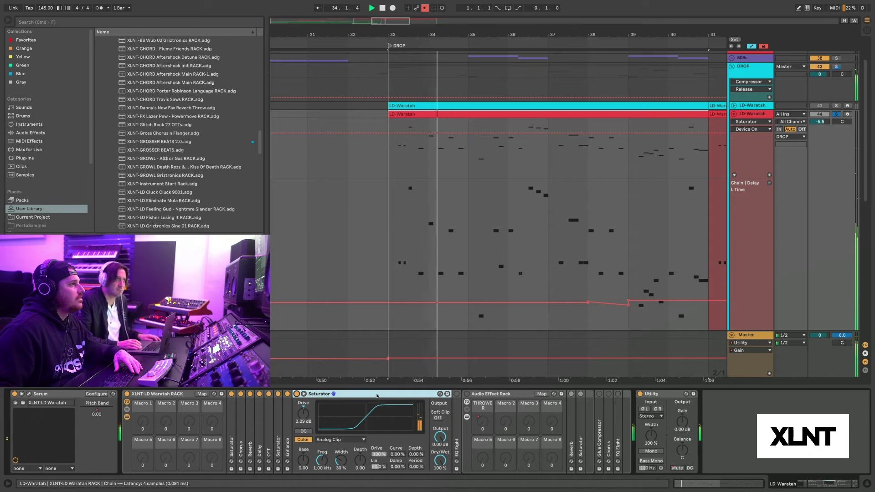
key(space)
double_click(377, 394)
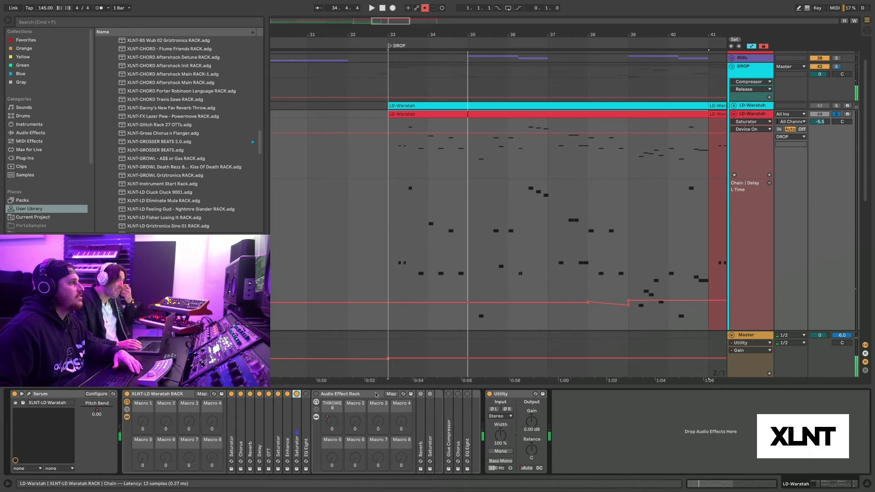
Step: Turn on the EQ Eight at the end of the LD-Waratah rack, audition the lead and collapse the device
double_click(306, 396)
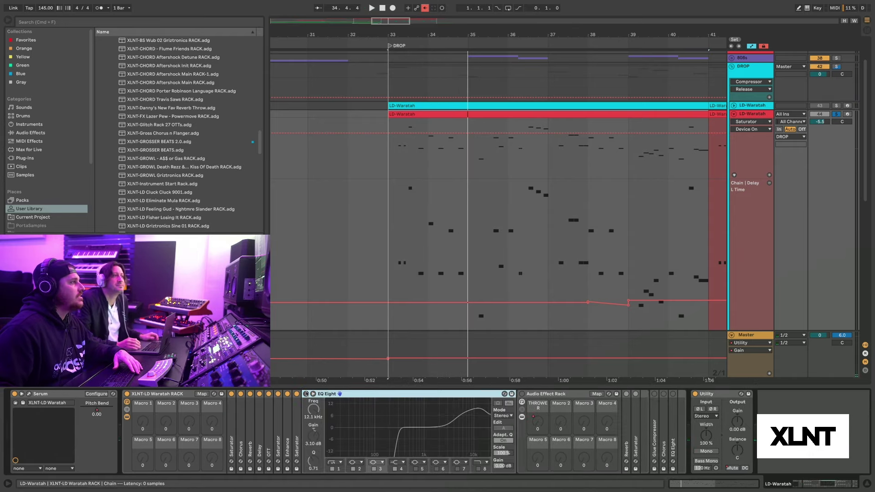
click(306, 393)
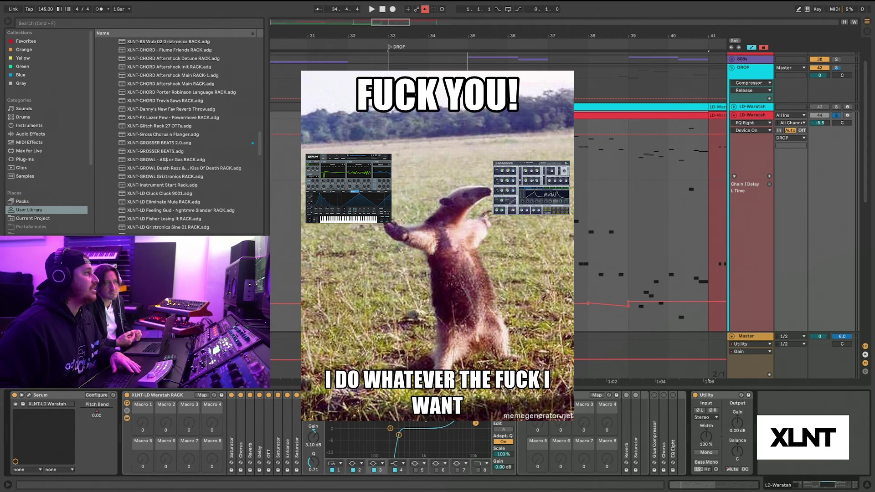
key(space)
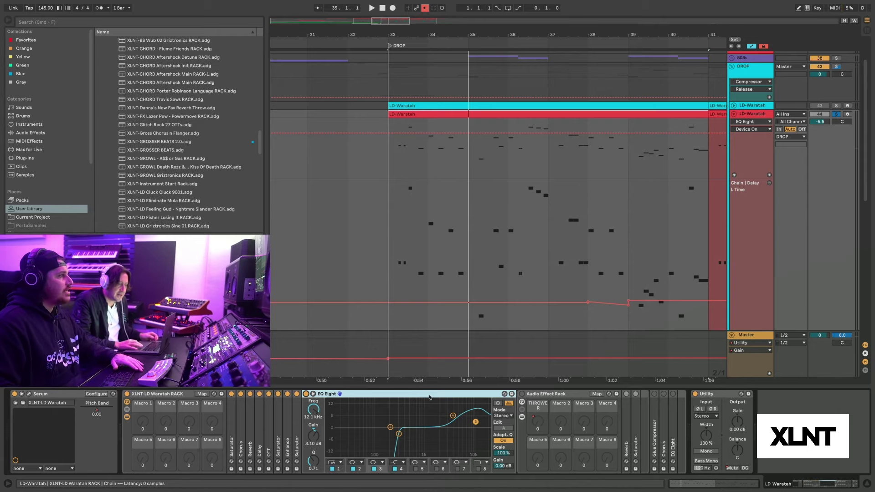
double_click(322, 394)
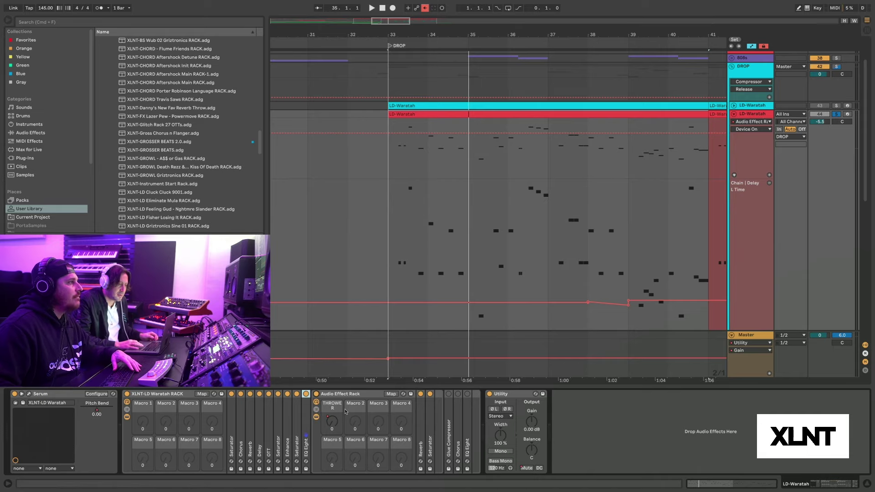
Step: Show the THROWER macro's automation on the LD-Waratah track and audition the lead
click(332, 422)
key(space)
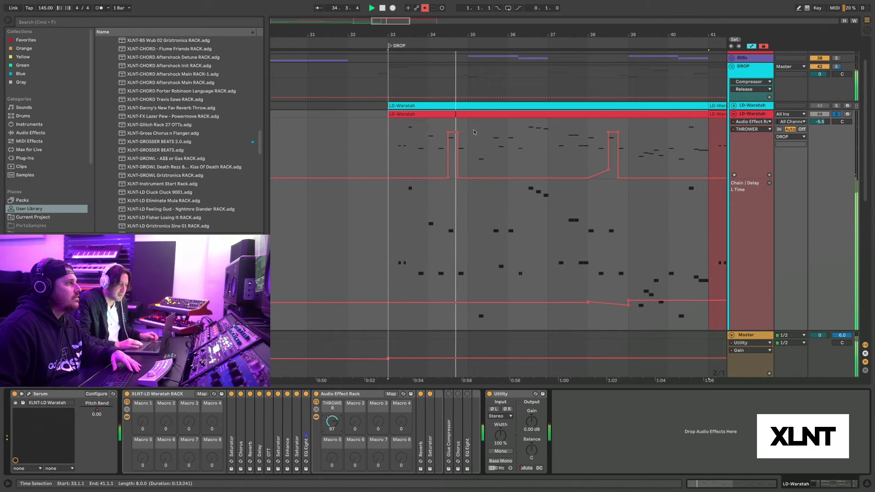
key(space)
Step: Expand the Reverb and Saturator in the THROWER rack to examine their settings, and collapse both
double_click(422, 409)
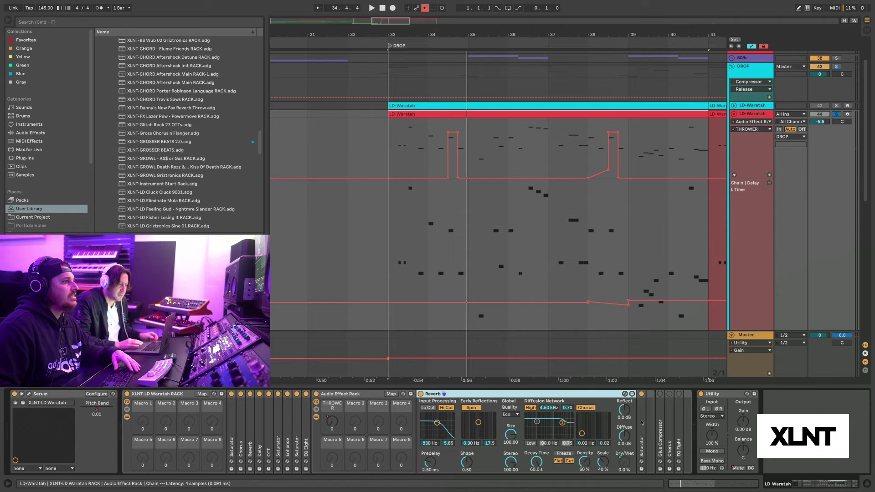
double_click(644, 425)
double_click(537, 395)
double_click(455, 394)
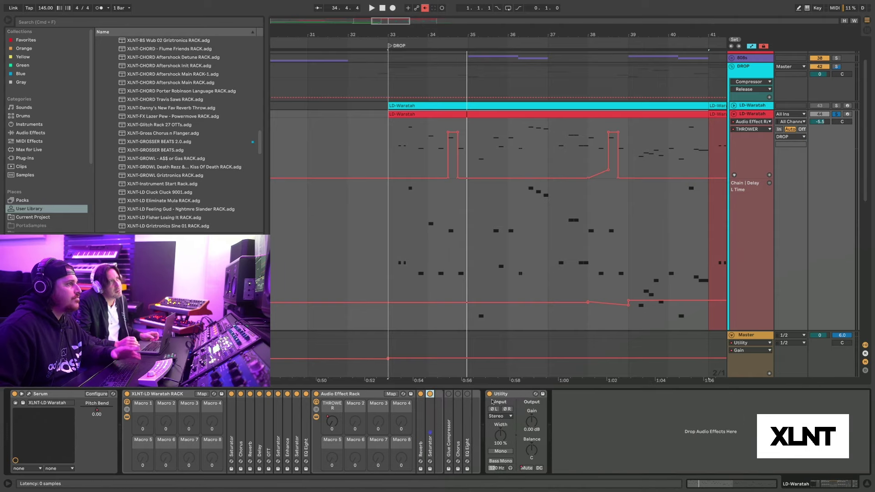
Step: Turn on the Glue Compressor after the THROWER rack, set its threshold to -0.96 dB, audition the lead and collapse the device
double_click(440, 397)
click(458, 408)
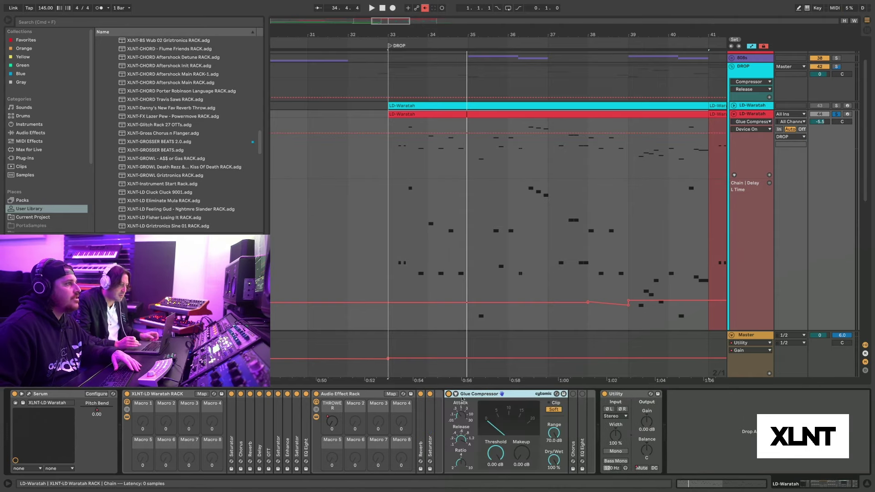
click(461, 416)
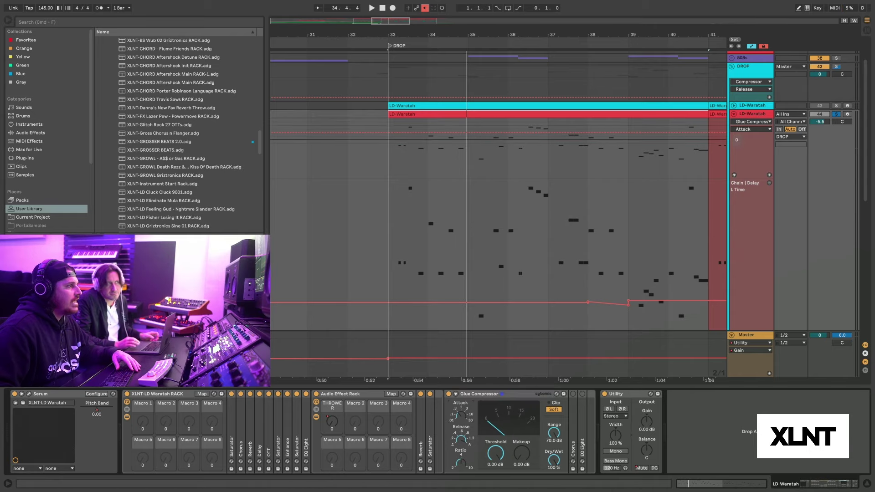
click(461, 442)
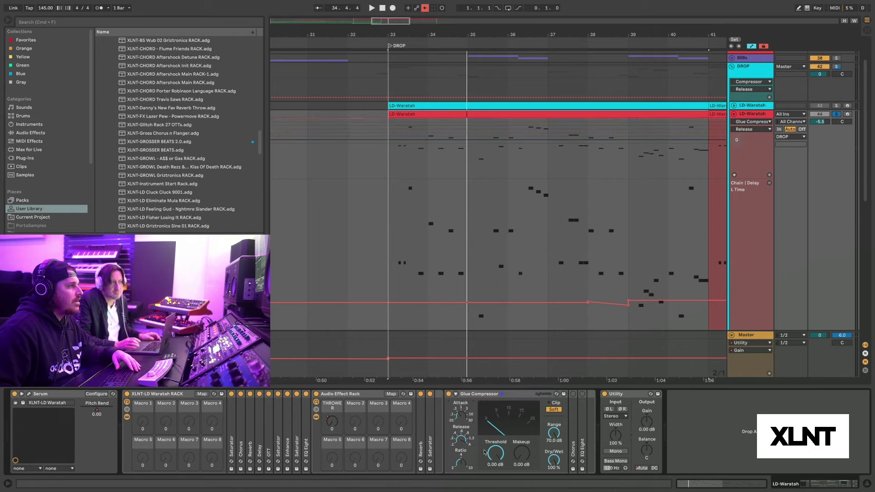
drag(495, 453, 496, 455)
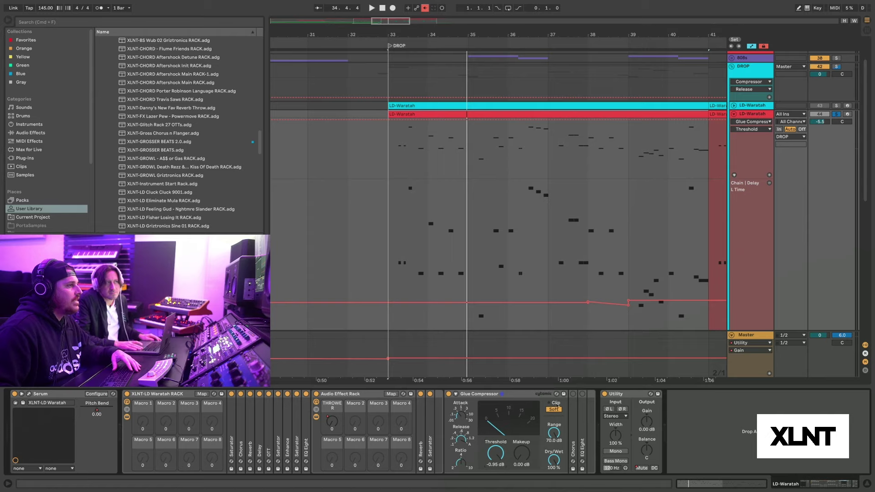
key(space)
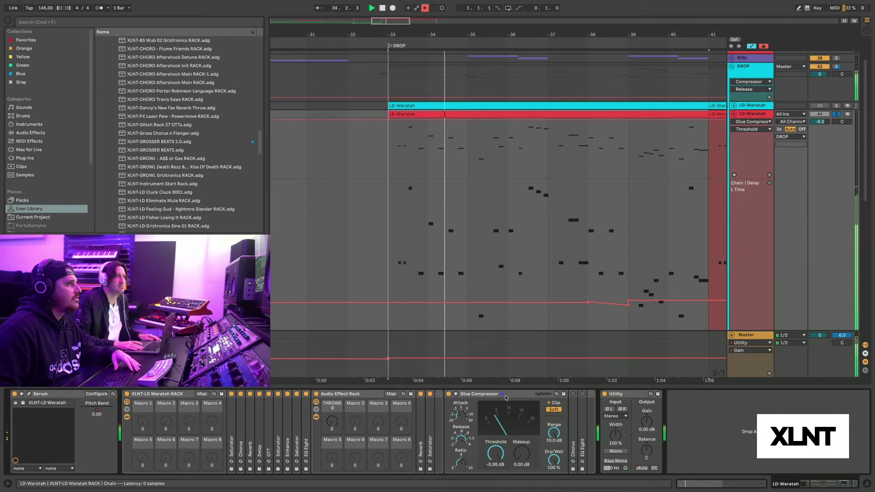
key(space)
double_click(495, 394)
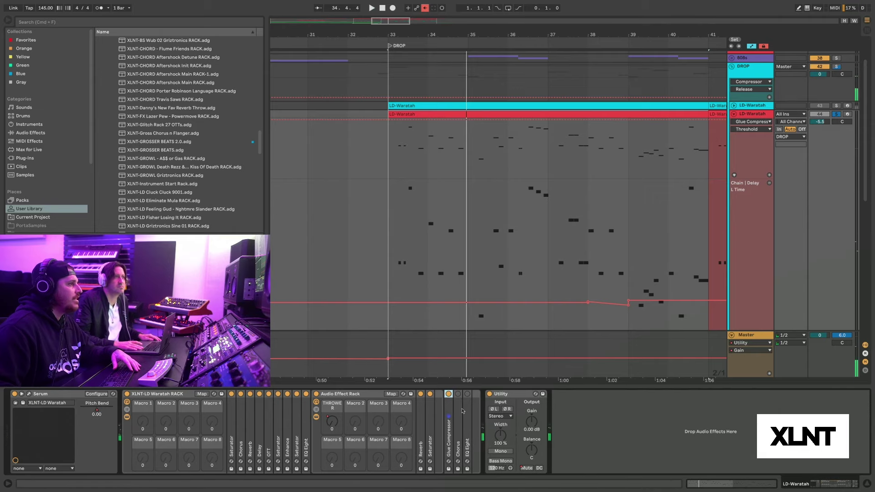
Step: Turn on the Chorus after the Glue Compressor, audition the lead and collapse the device
double_click(458, 394)
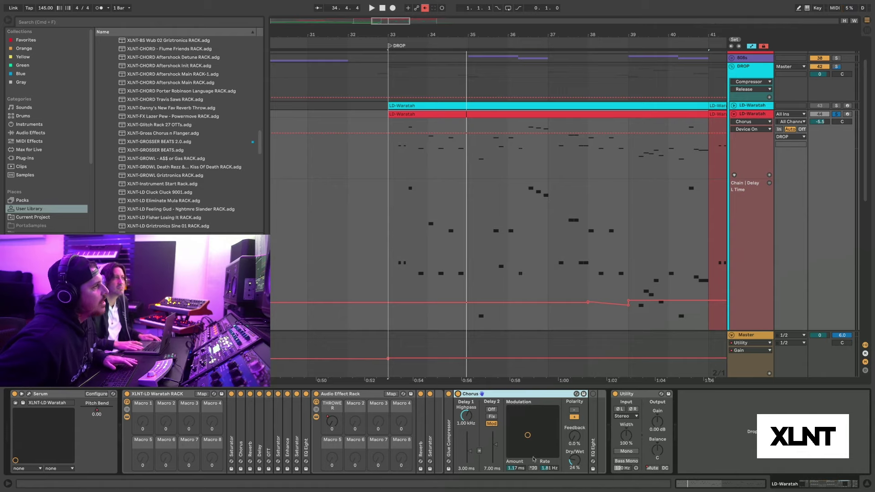
key(space)
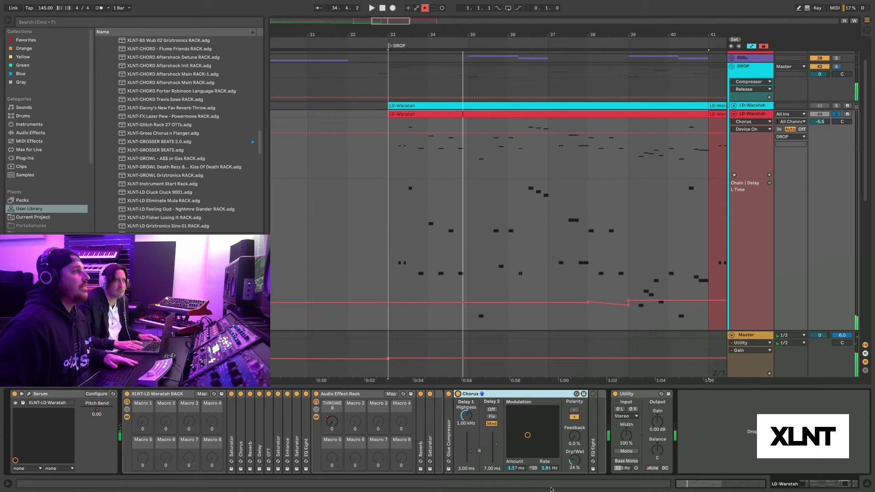
double_click(531, 395)
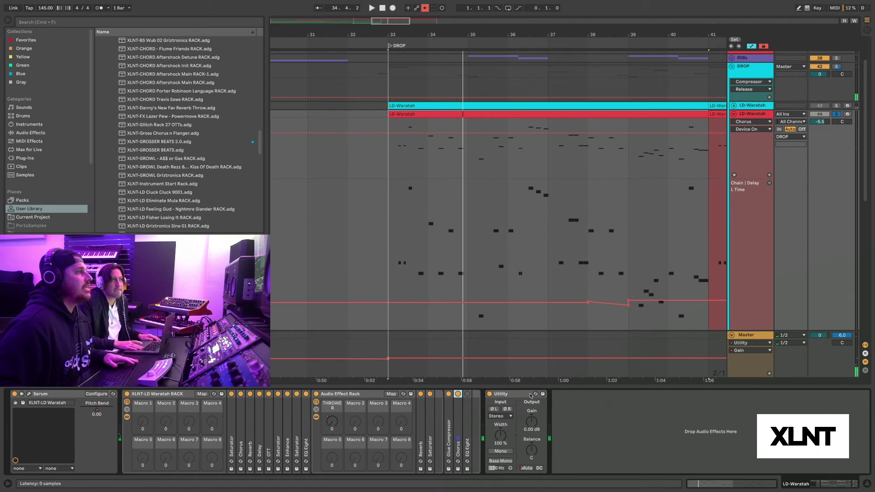
Step: Turn on the EQ Eight after the Chorus and audition the lead
double_click(468, 416)
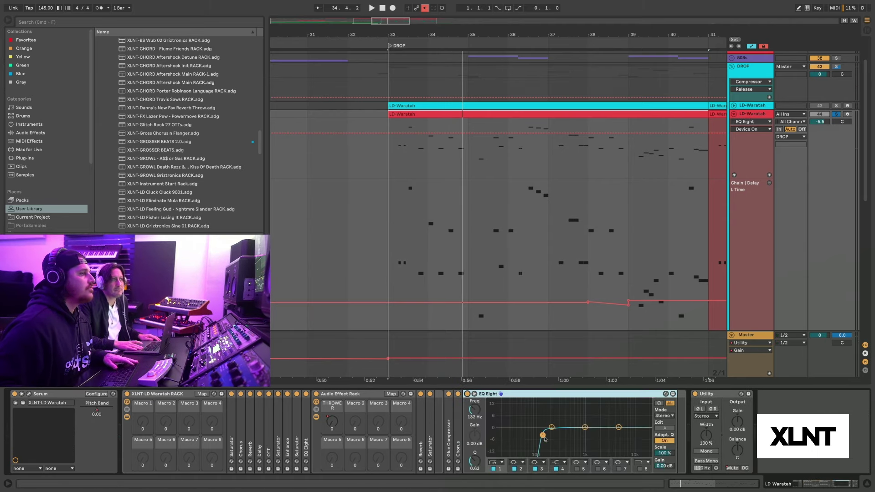
key(space)
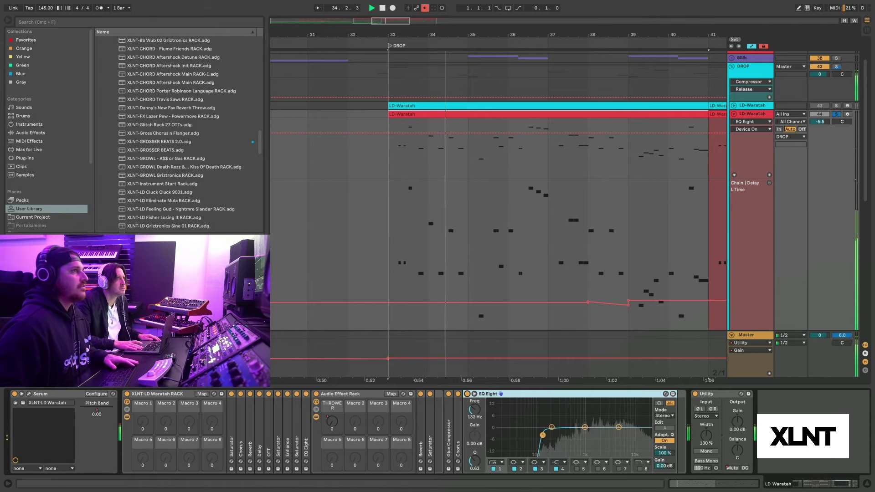
key(space)
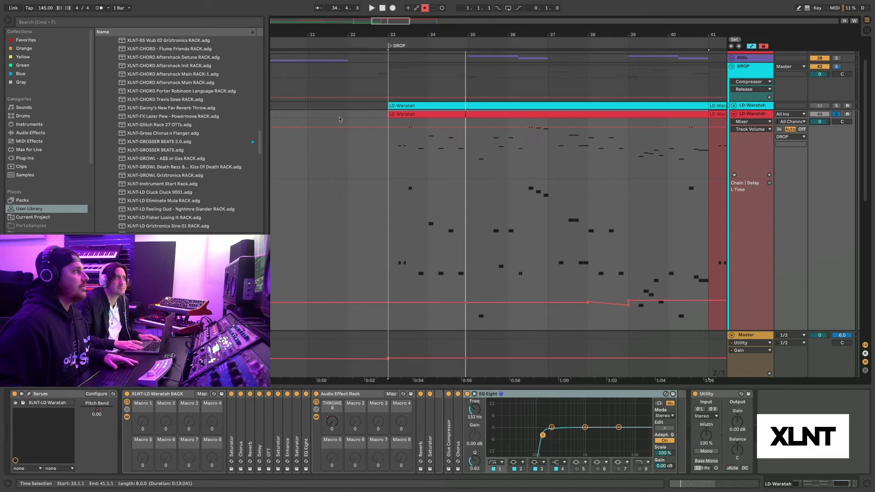
Step: Unsolo the LD-Waratah track and play the drop through bar 41 with the full mix
click(836, 116)
key(space)
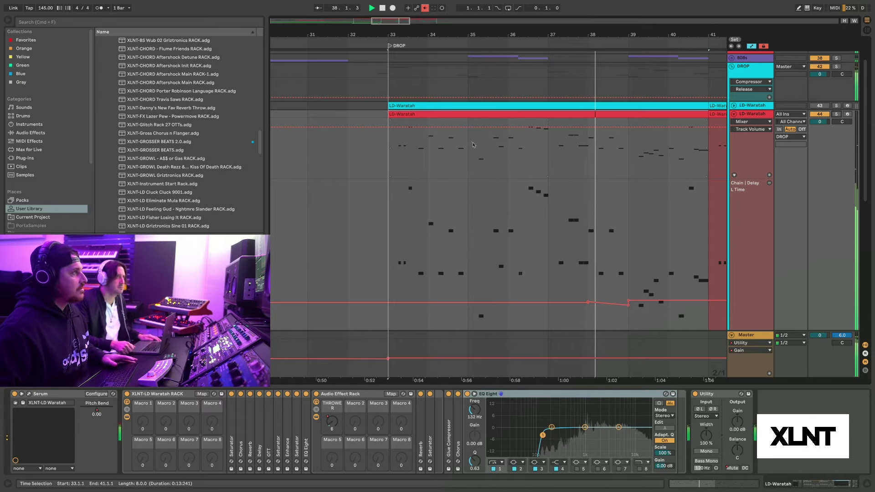
scroll(536, 46, down, 3)
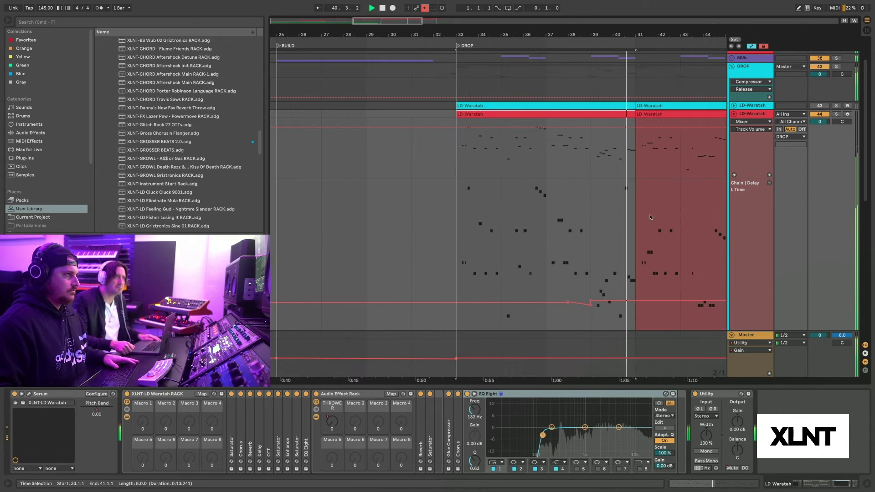
key(space)
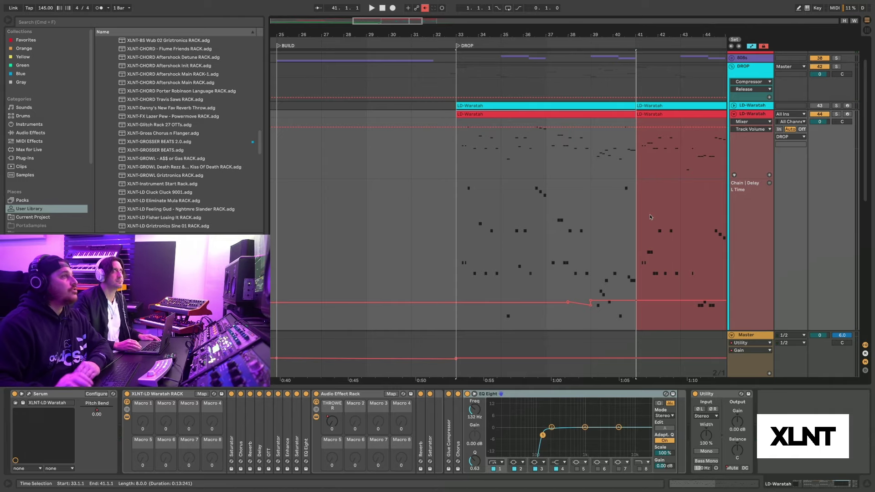
Step: Fold the LD-Waratah track and audition the I'm a Growly clips and the soloed TACO BELL track
click(734, 114)
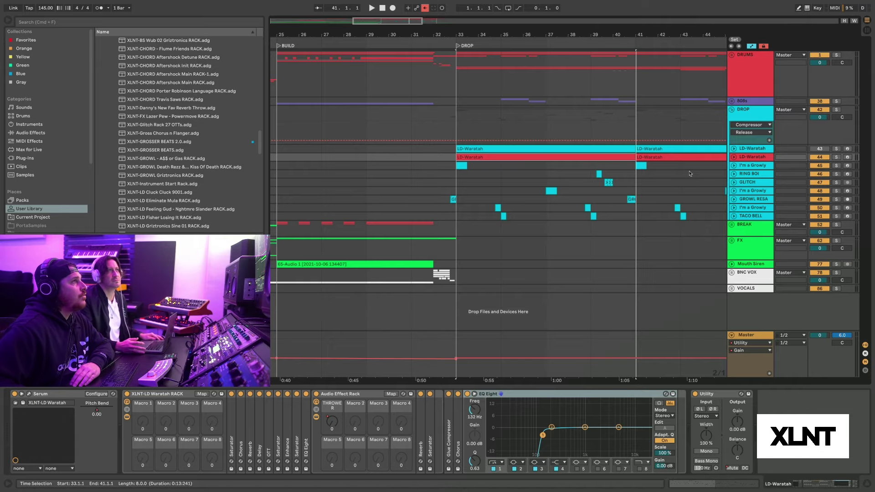
click(550, 190)
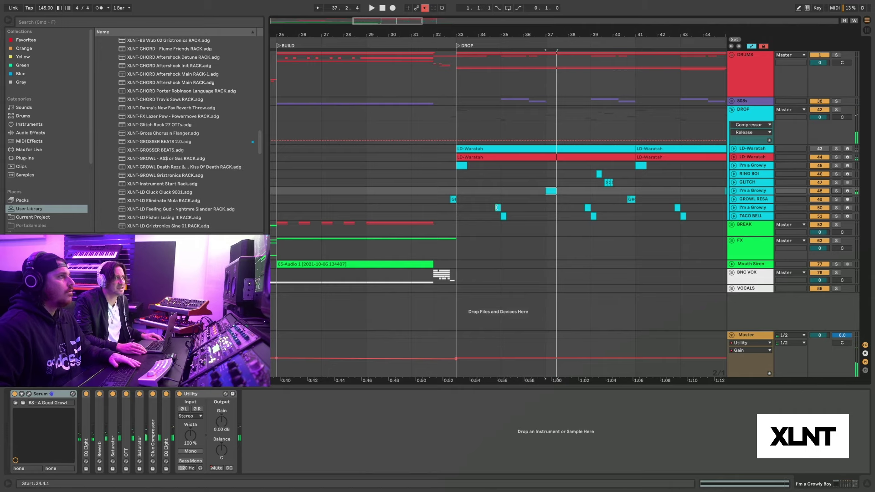
click(836, 209)
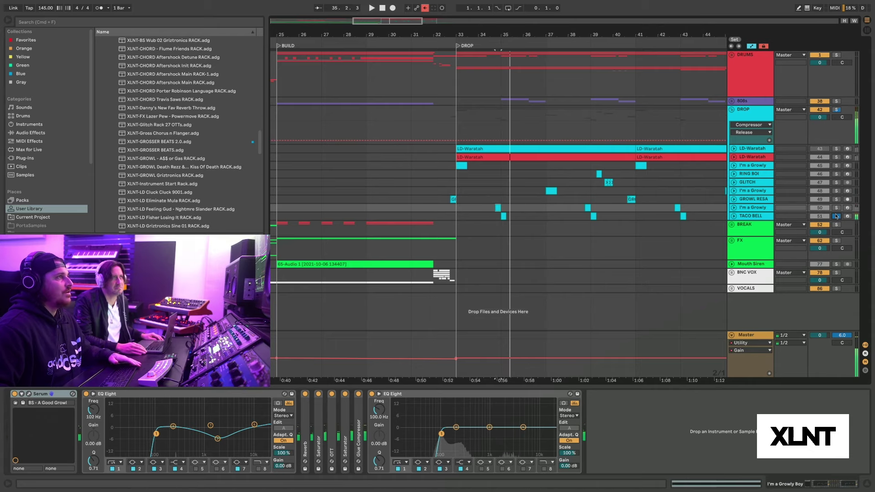
key(space)
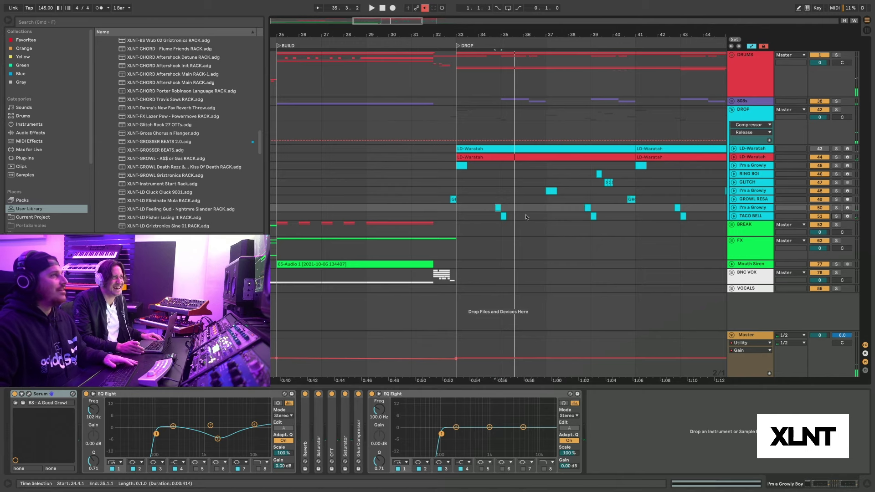
Step: Select the TACO BELL clip at bar 35, show its device chain and play it within the full mix
click(508, 218)
key(space)
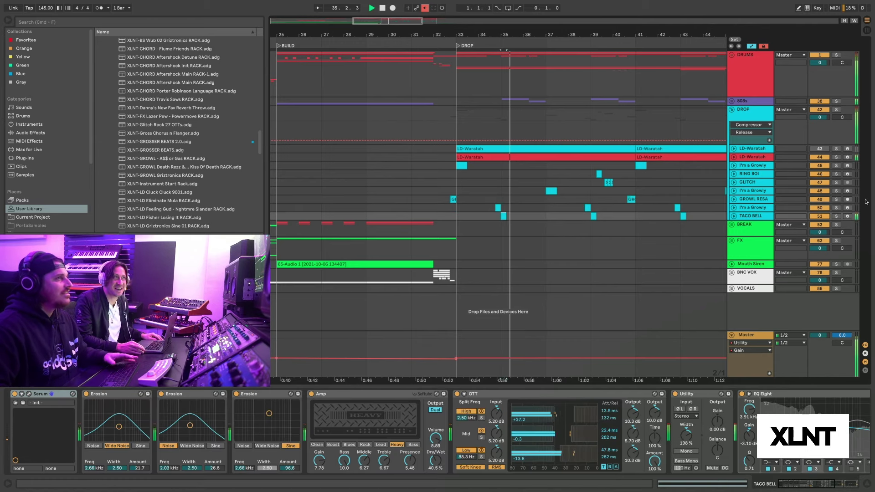
key(space)
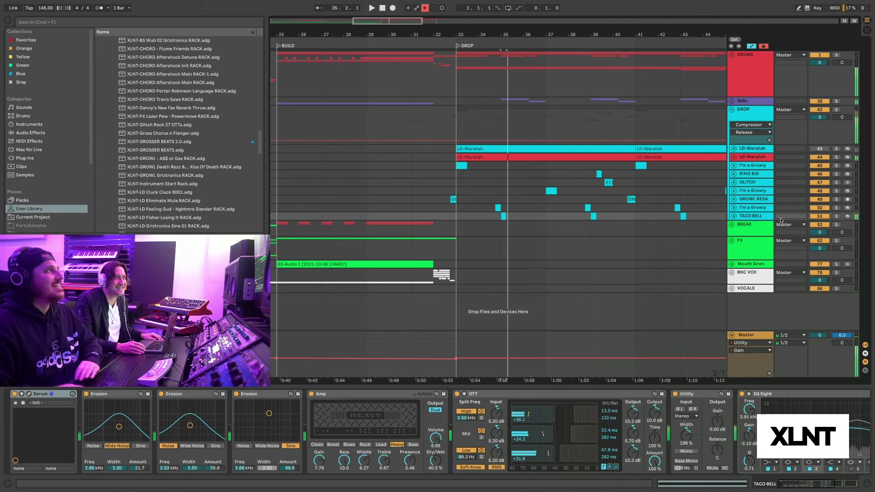